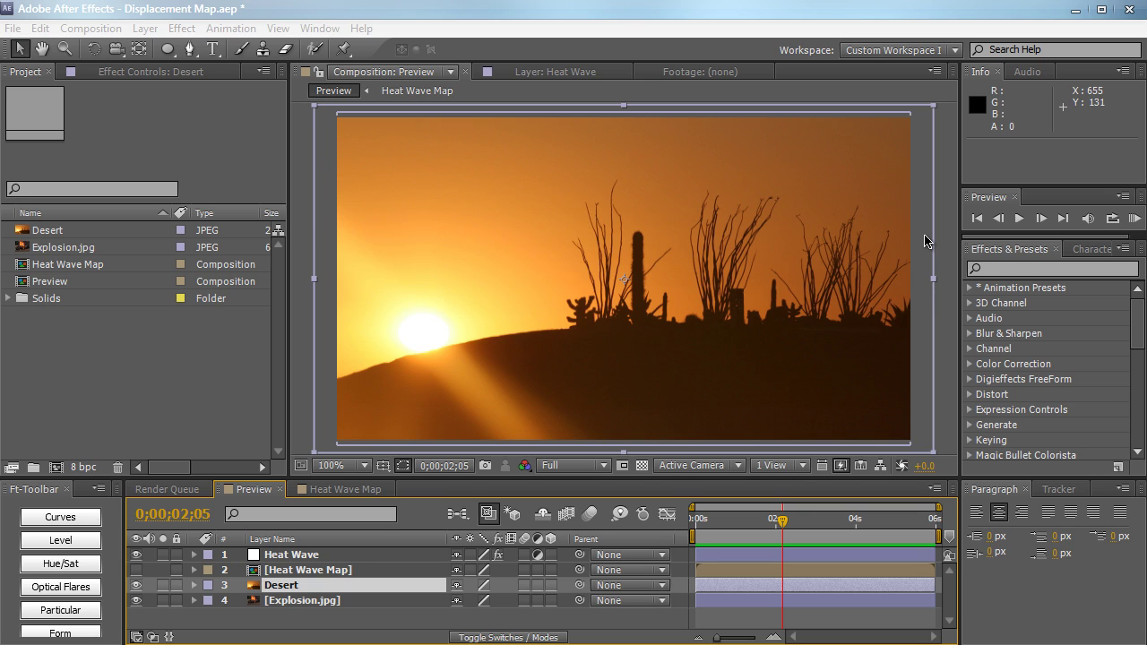
- Preview the comp, hide the Desert layer, and play the explosion from 0;00;02;10 to 0;00;03;01
left_click(1134, 218)
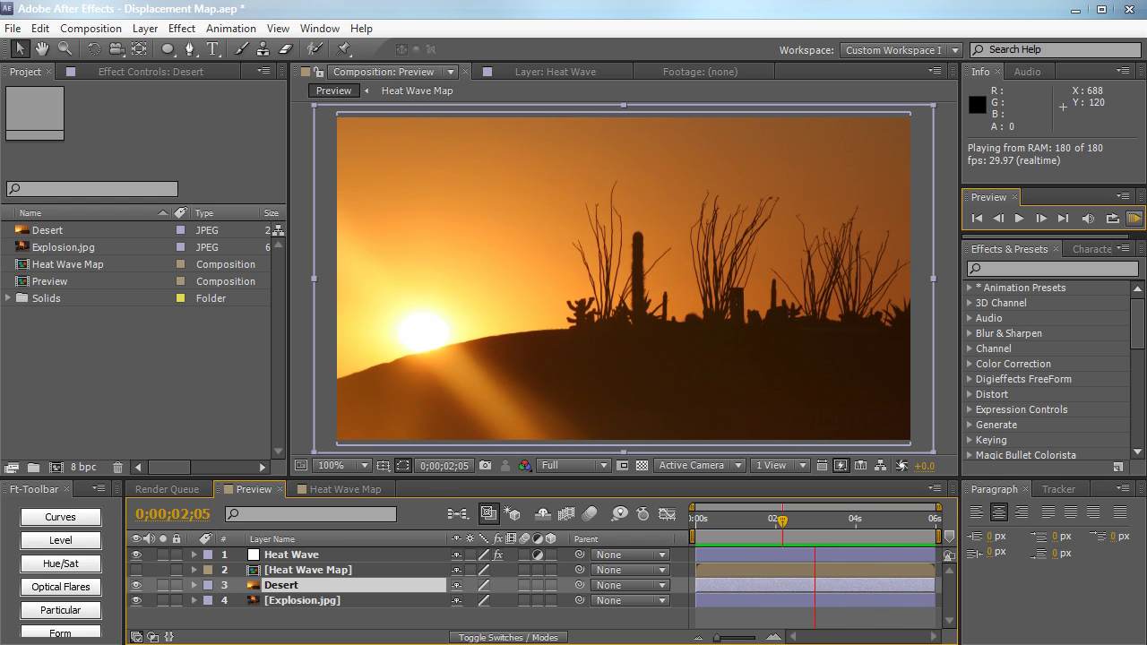
left_click(136, 585)
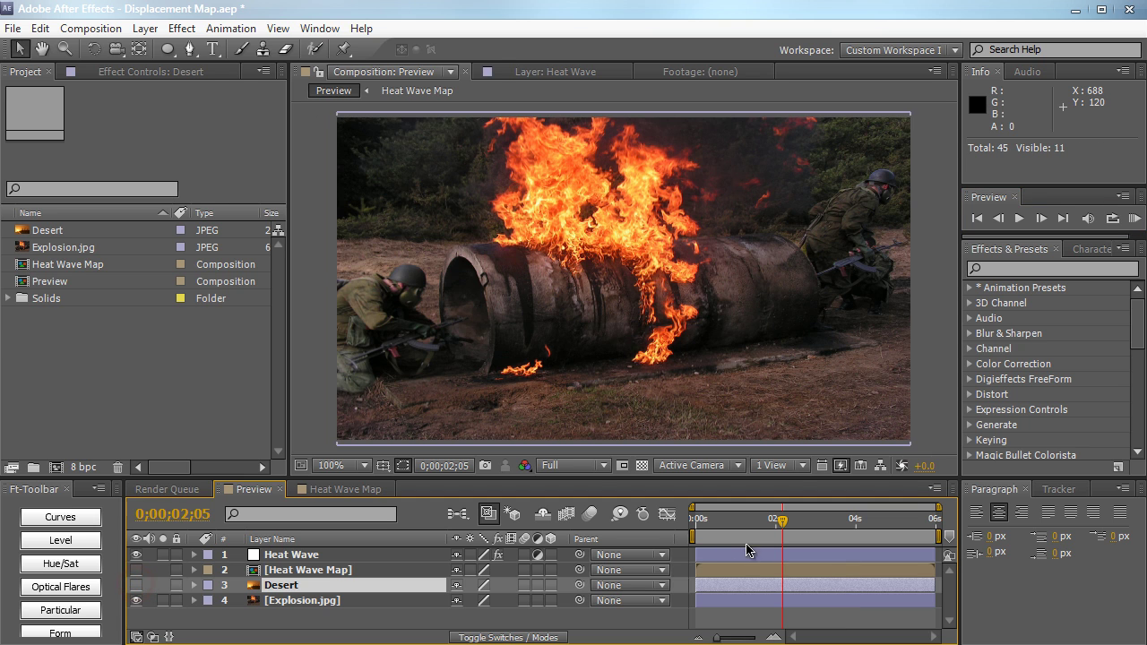
left_click(786, 520)
key("KP_0")
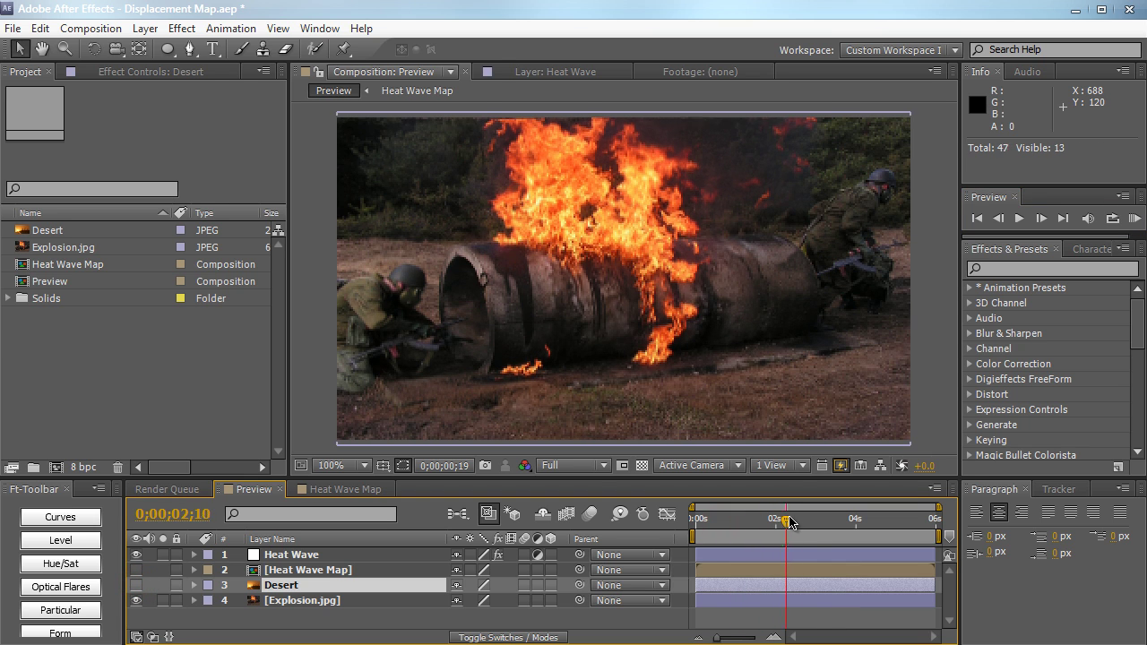
left_click(813, 520)
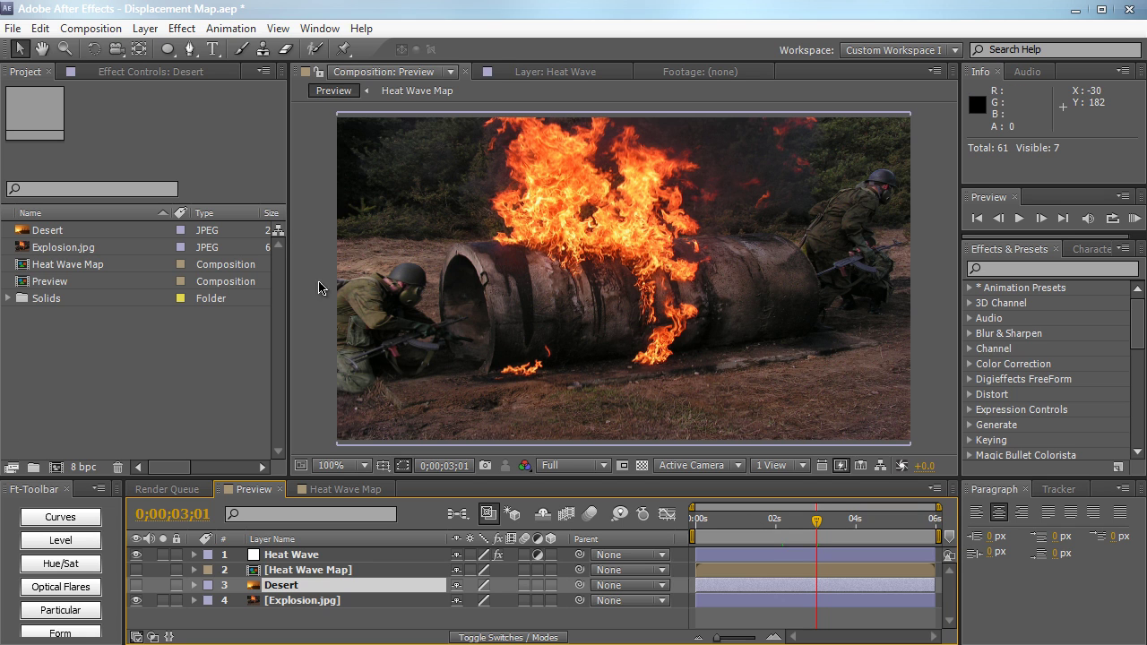
- Create a new composition named Heat Wave Comp
left_click(83, 29)
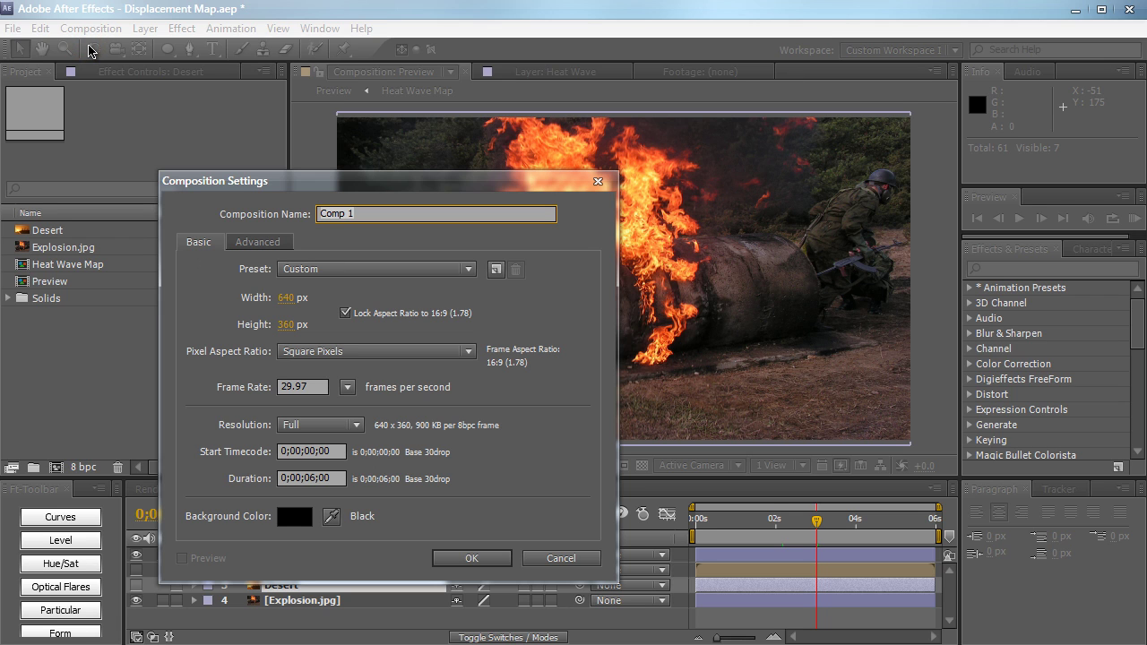
type("Heat Wave")
key("Return")
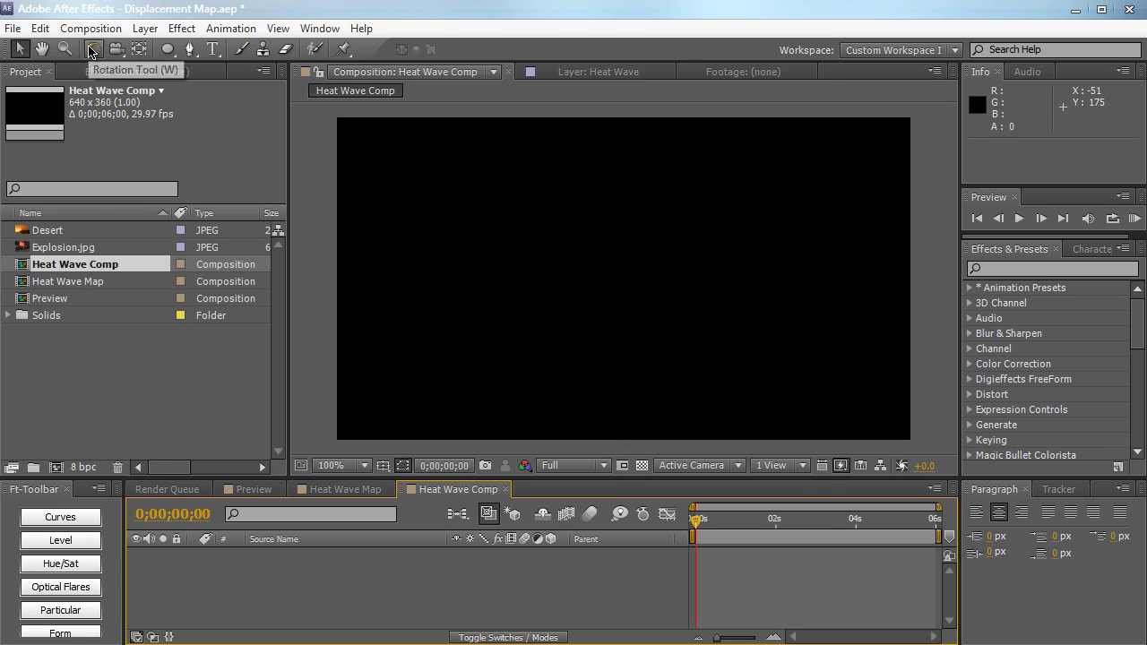
- Add the Desert image as a layer and fit it to the comp
left_click_drag(89, 232, 222, 573)
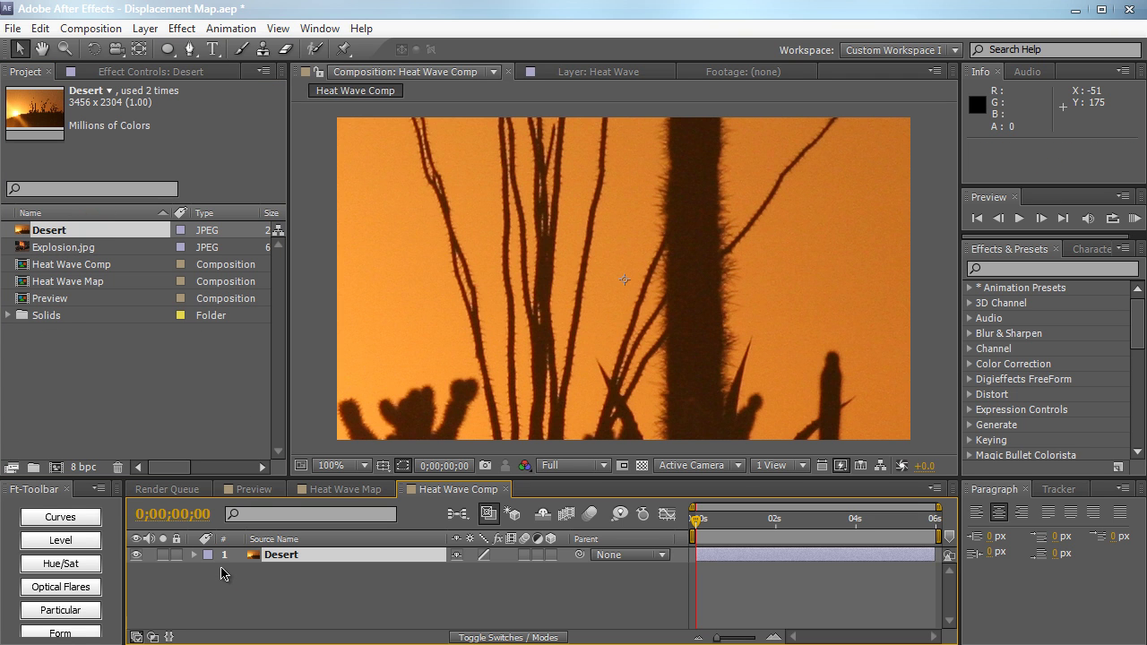
right_click(301, 554)
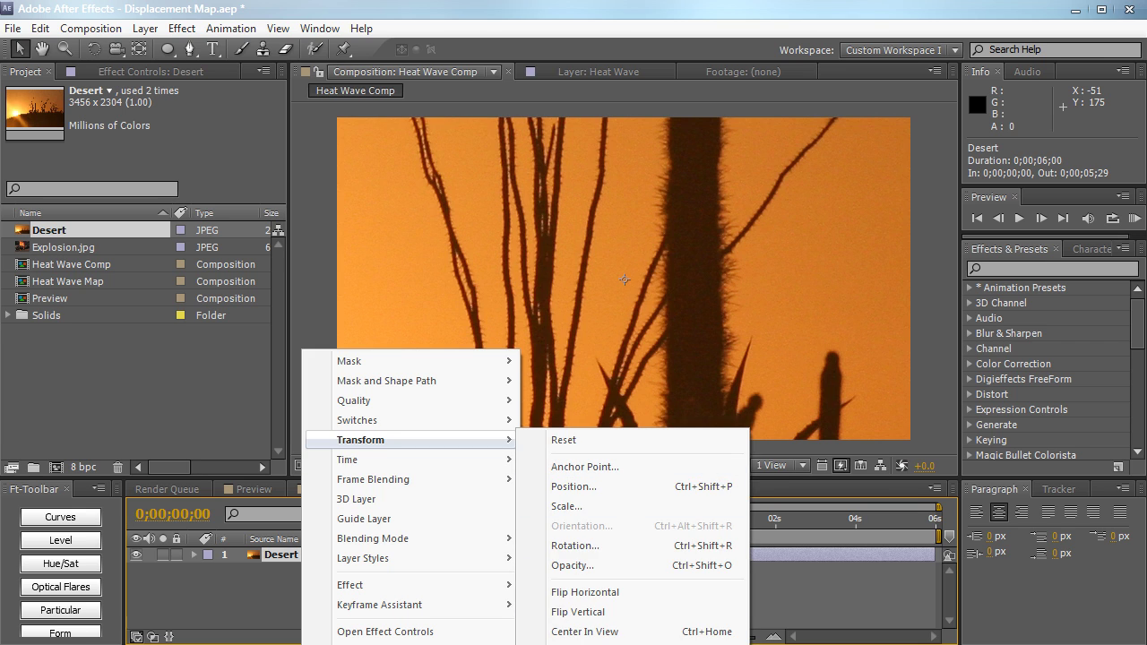
left_click(574, 633)
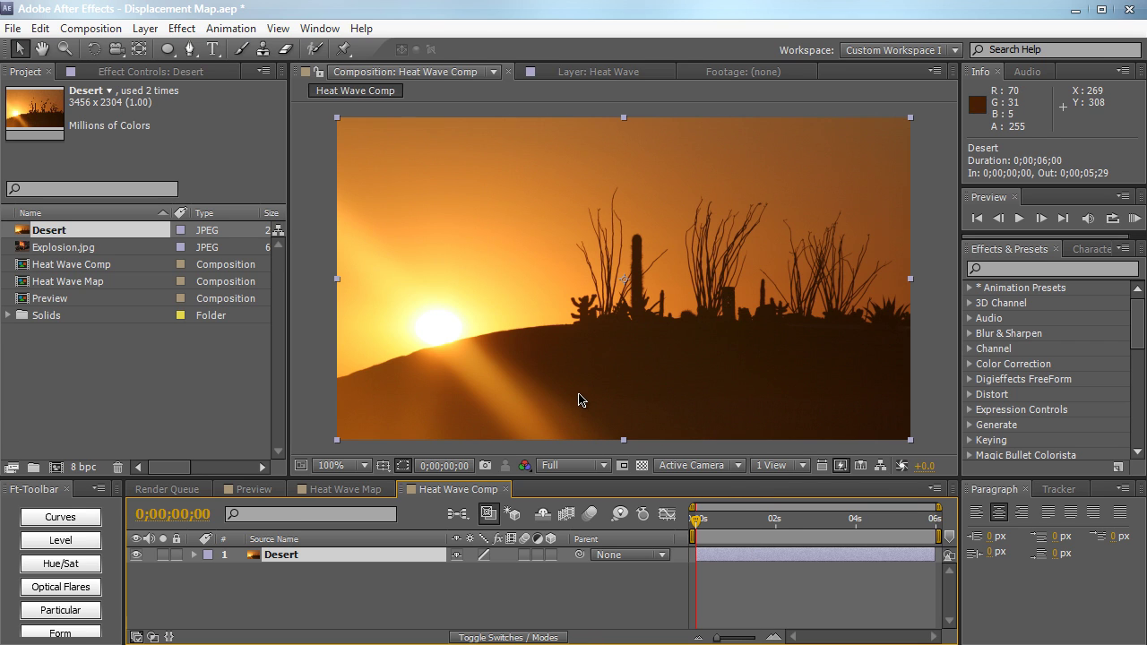
left_click(936, 385)
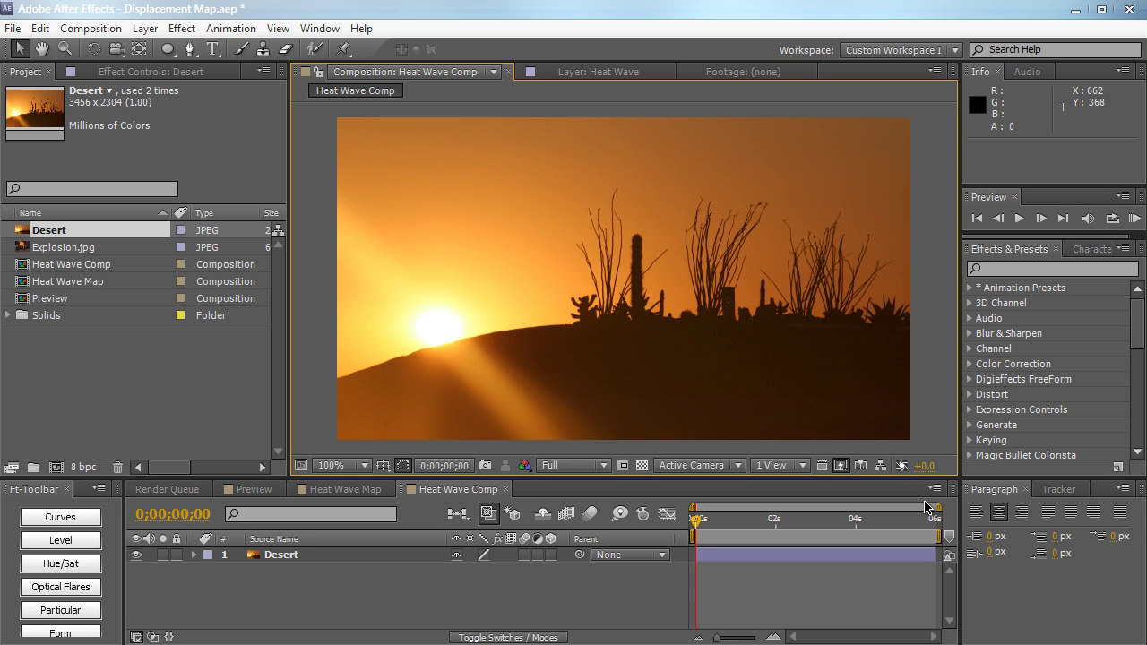
- Create a black solid layer named Map
key("ctrl+y")
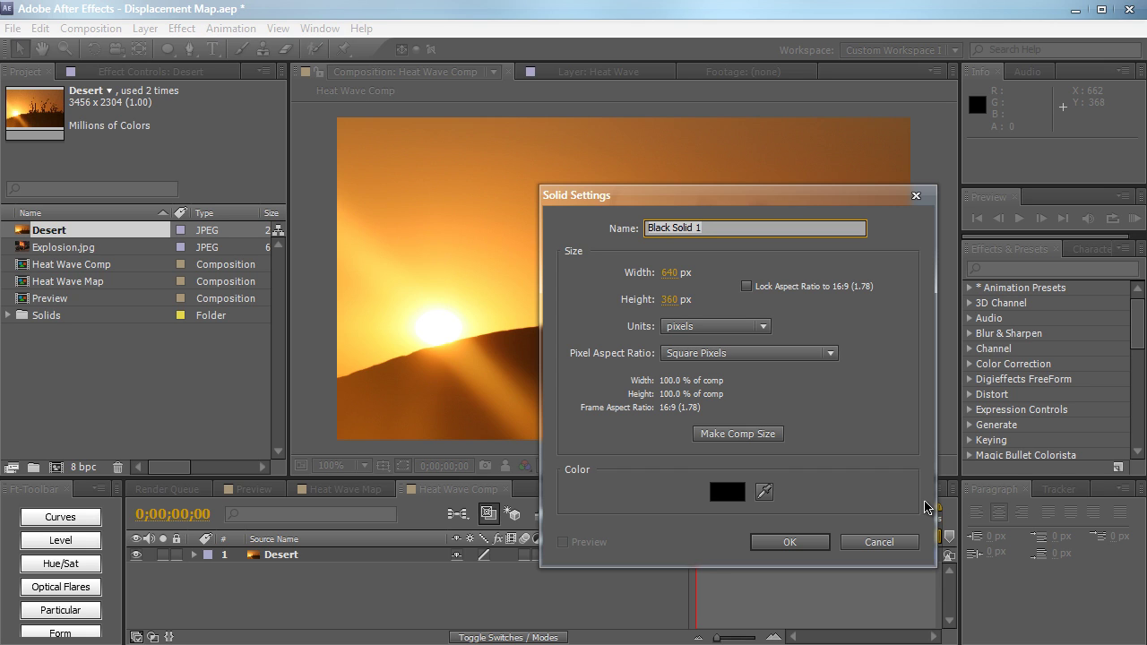
type("Map")
key("Return")
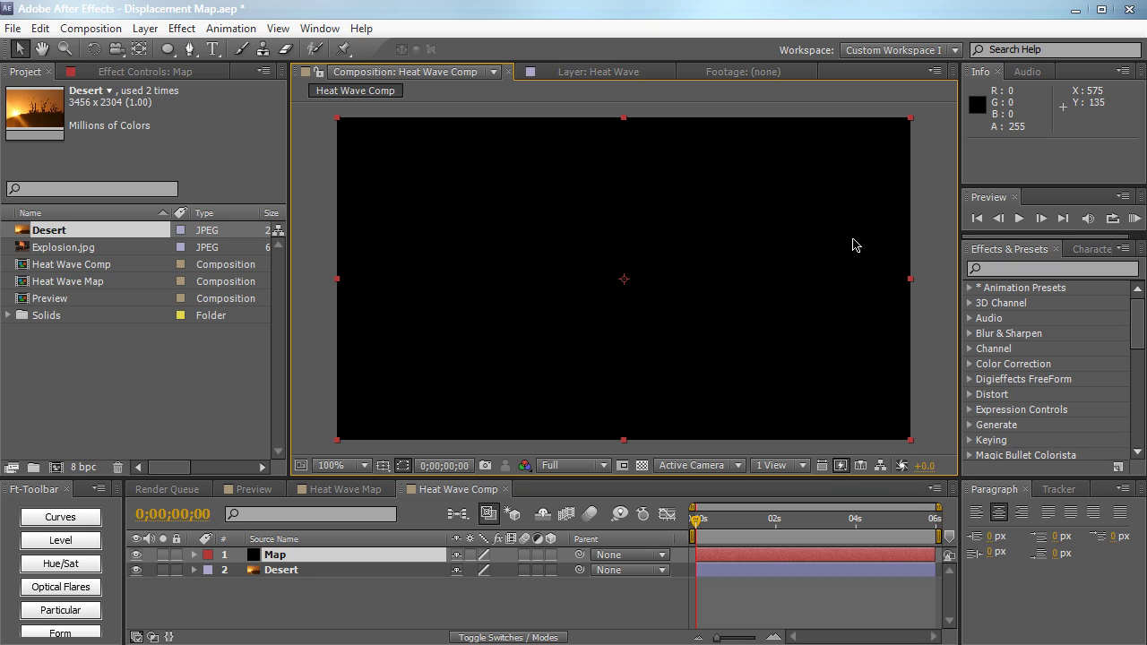
- Apply the Particular effect to the Map solid and move ahead in time to see particles
left_click(1080, 268)
type("particular")
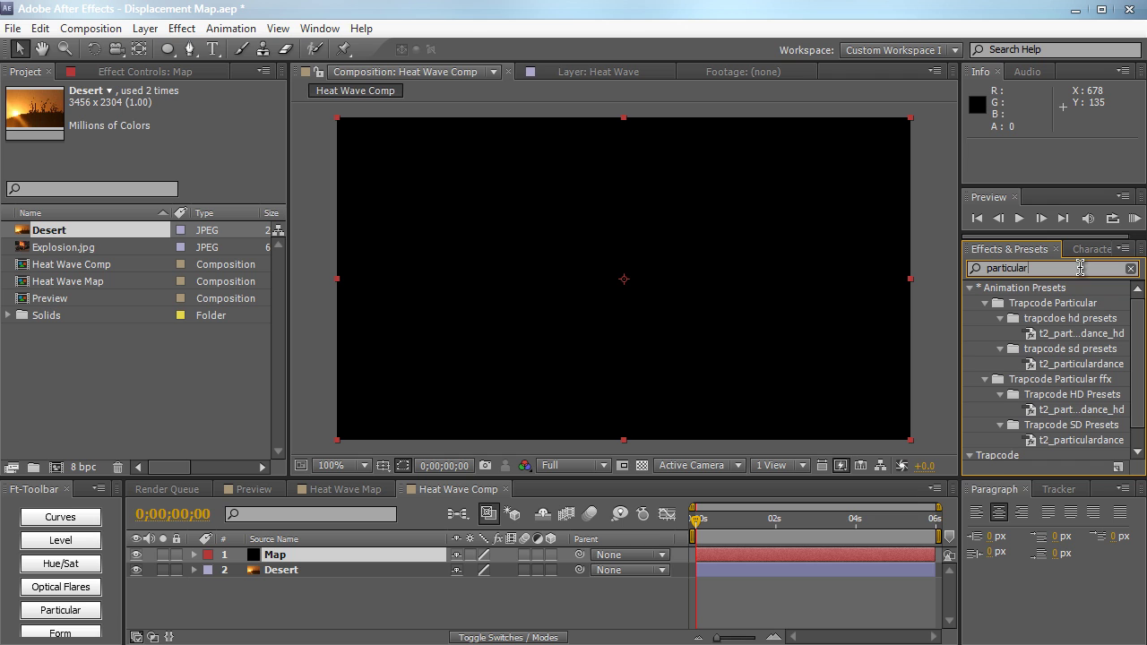
scroll(1069, 315, "down", 1)
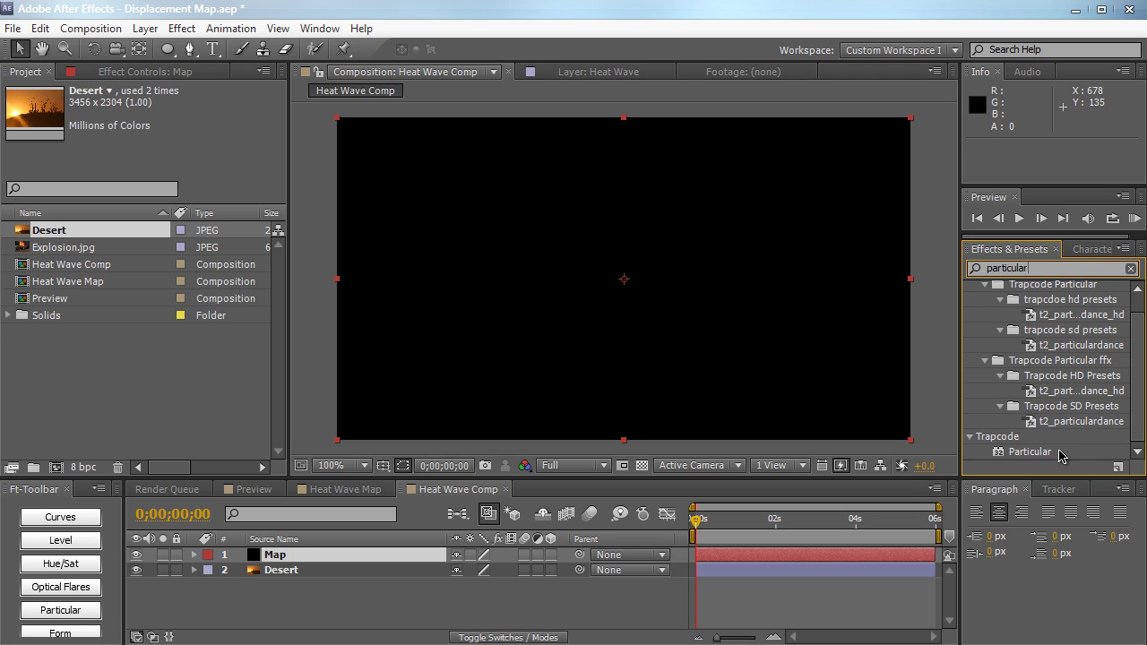
left_click_drag(1040, 451, 756, 447)
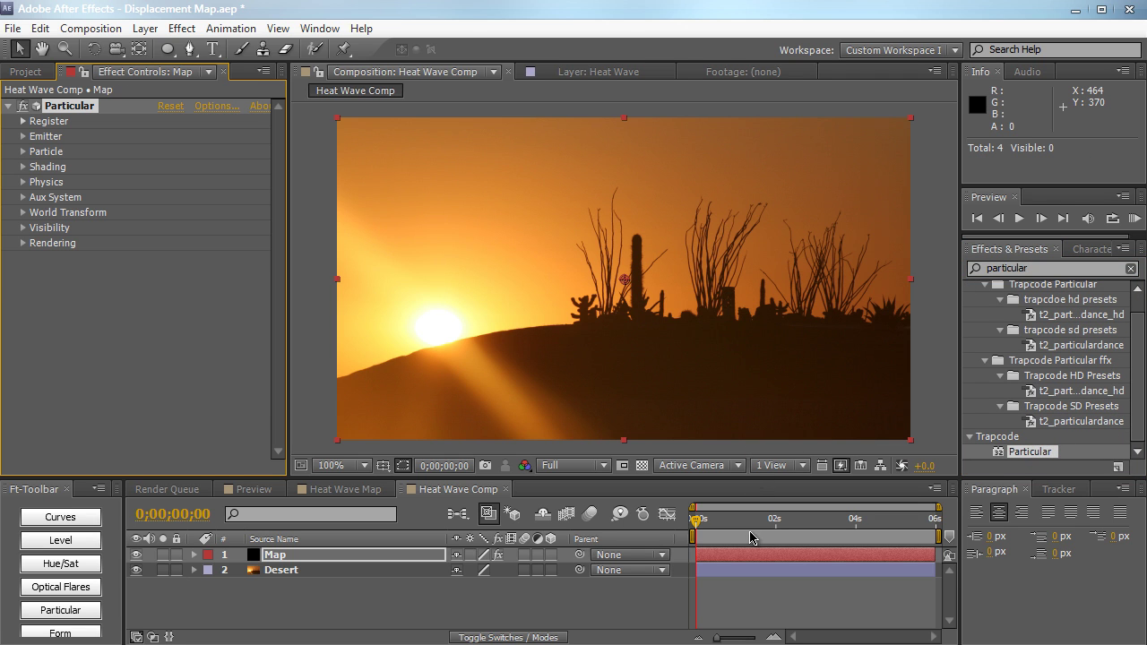
left_click_drag(693, 525, 802, 518)
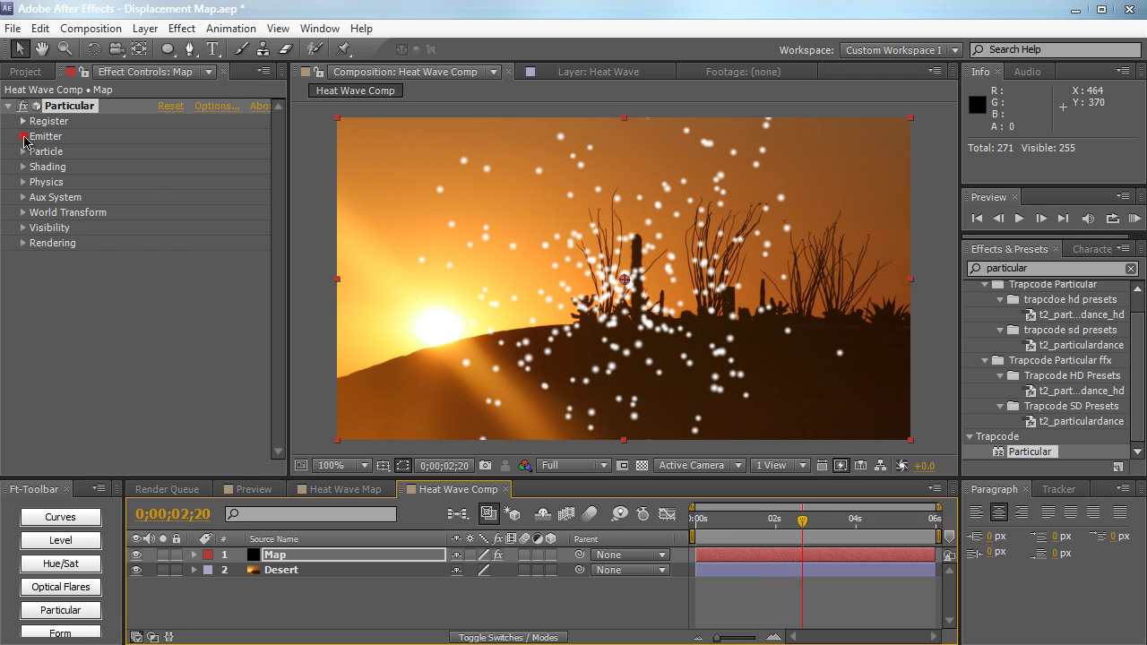
- Make Particular's emitter a Box at the frame bottom, widened to Emitter Size X 805
left_click(24, 136)
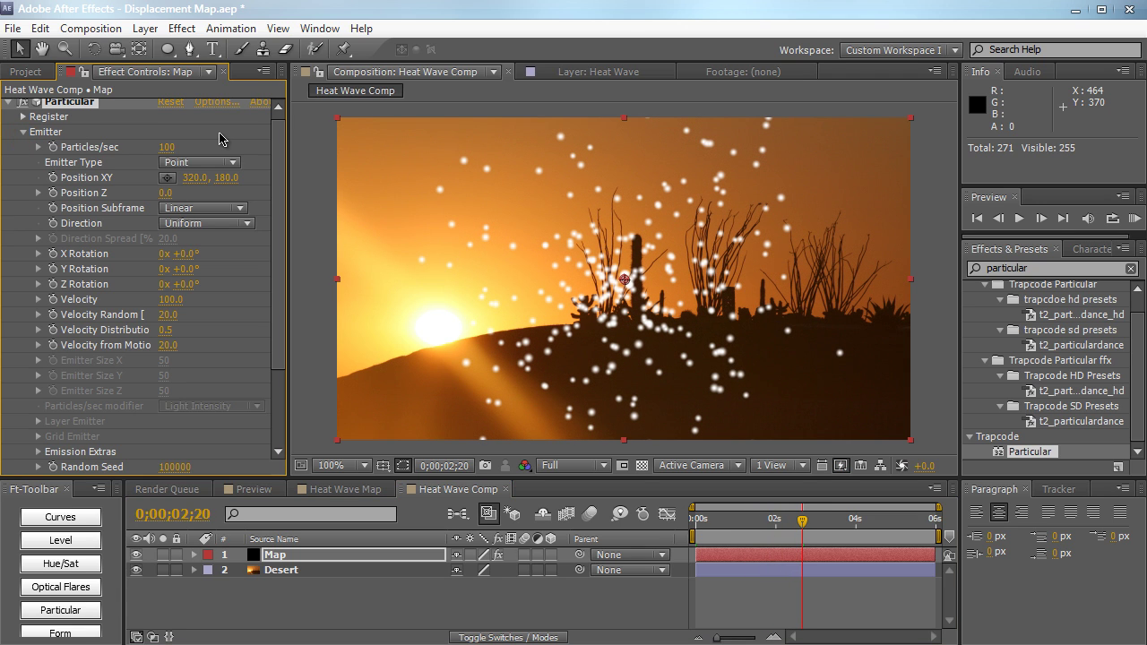
left_click(218, 163)
left_click(214, 205)
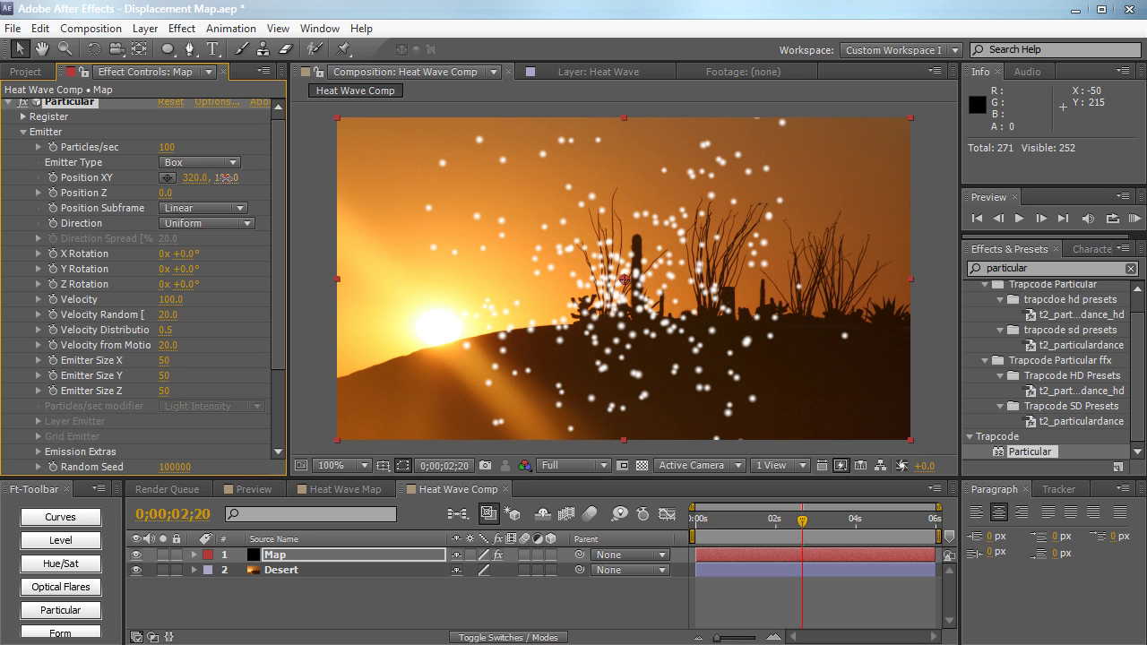
left_click_drag(225, 177, 402, 172)
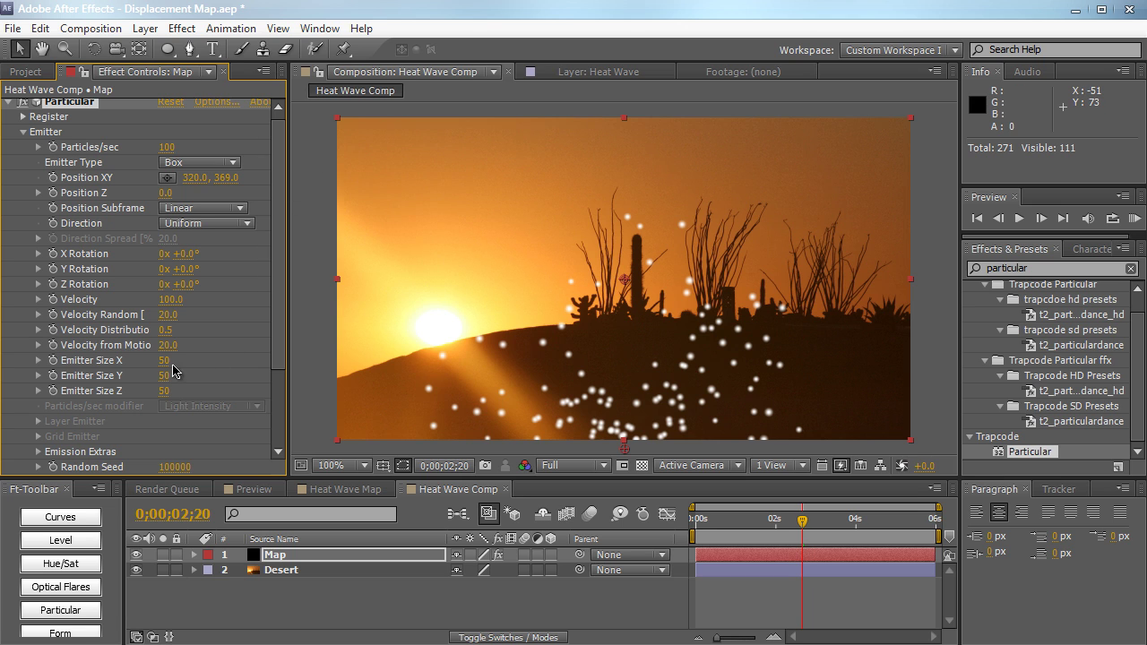
left_click_drag(164, 368, 867, 354)
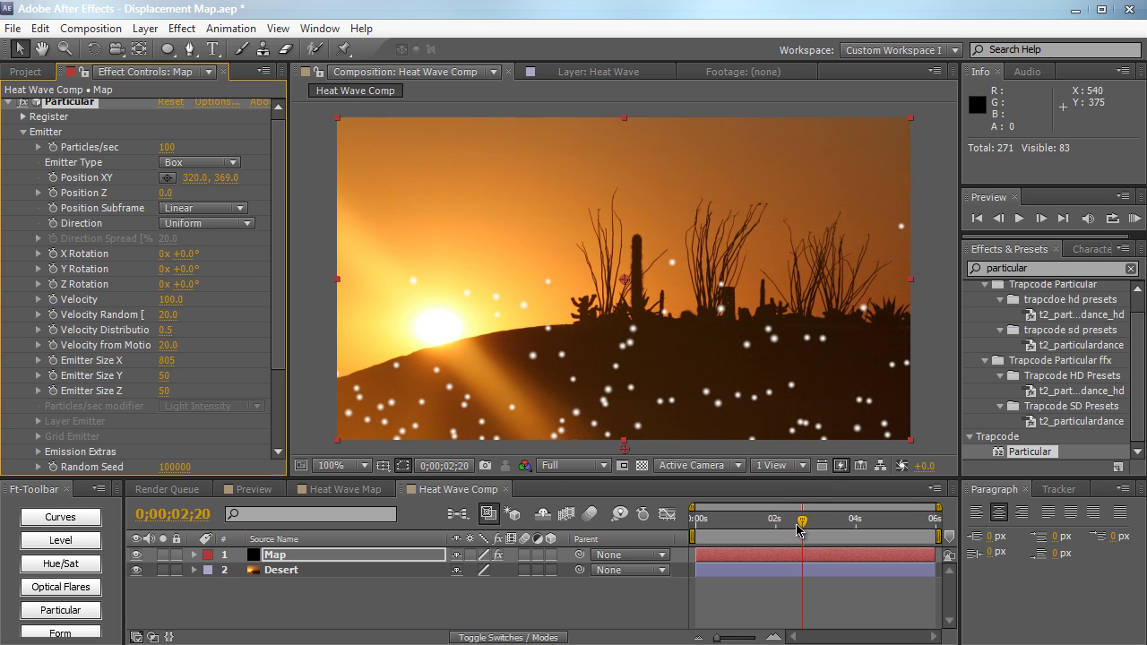
mouse_move(796, 525)
left_mouse_down()
mouse_move(721, 529)
mouse_move(829, 520)
mouse_move(744, 545)
mouse_move(863, 528)
mouse_move(758, 533)
mouse_move(835, 522)
left_mouse_up()
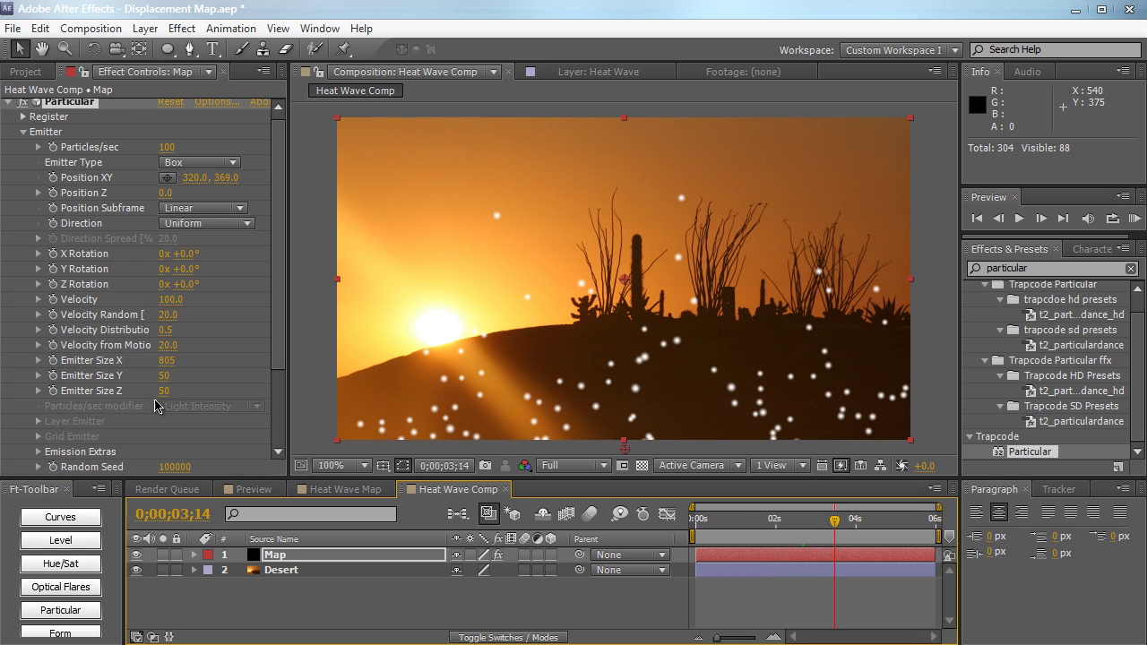
- Set Physics > Air Wind Y to -800 and scrub to check the rising particles
scroll(154, 402, "down", 3)
left_click(23, 405)
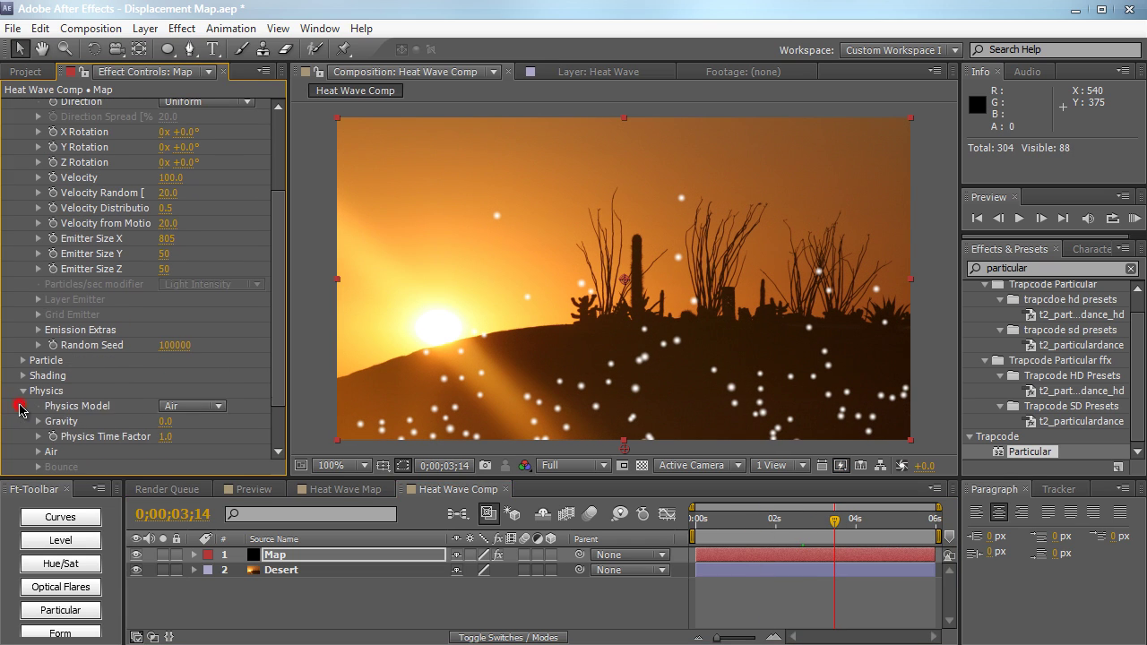
scroll(40, 410, "down", 2)
left_click(35, 413)
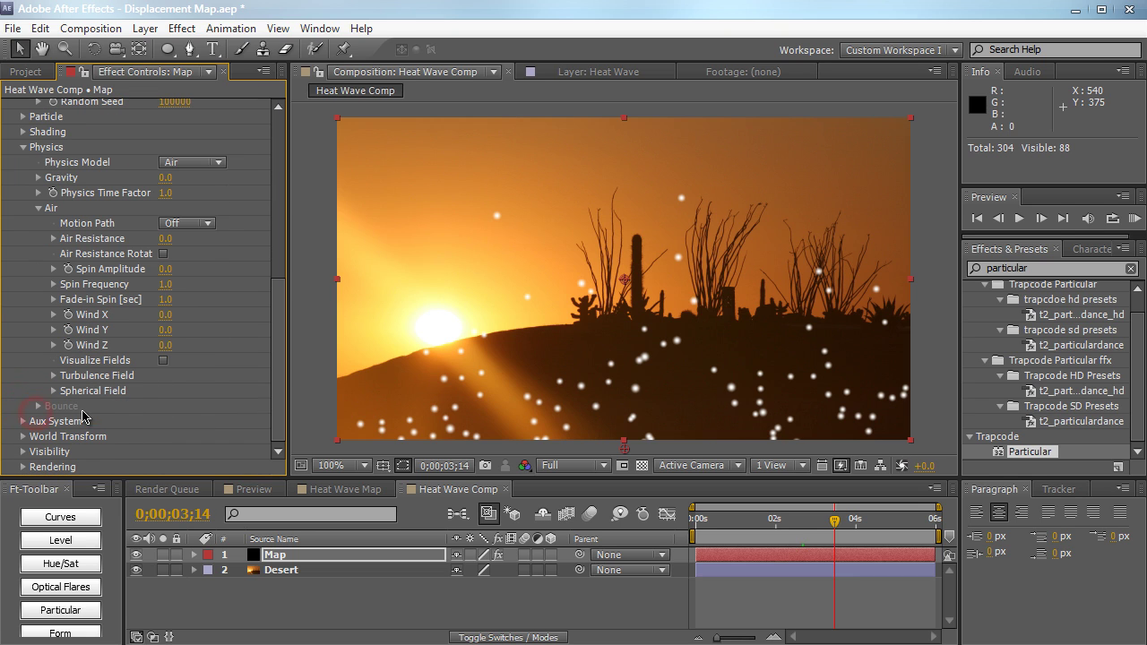
left_click(166, 331)
type("-8")
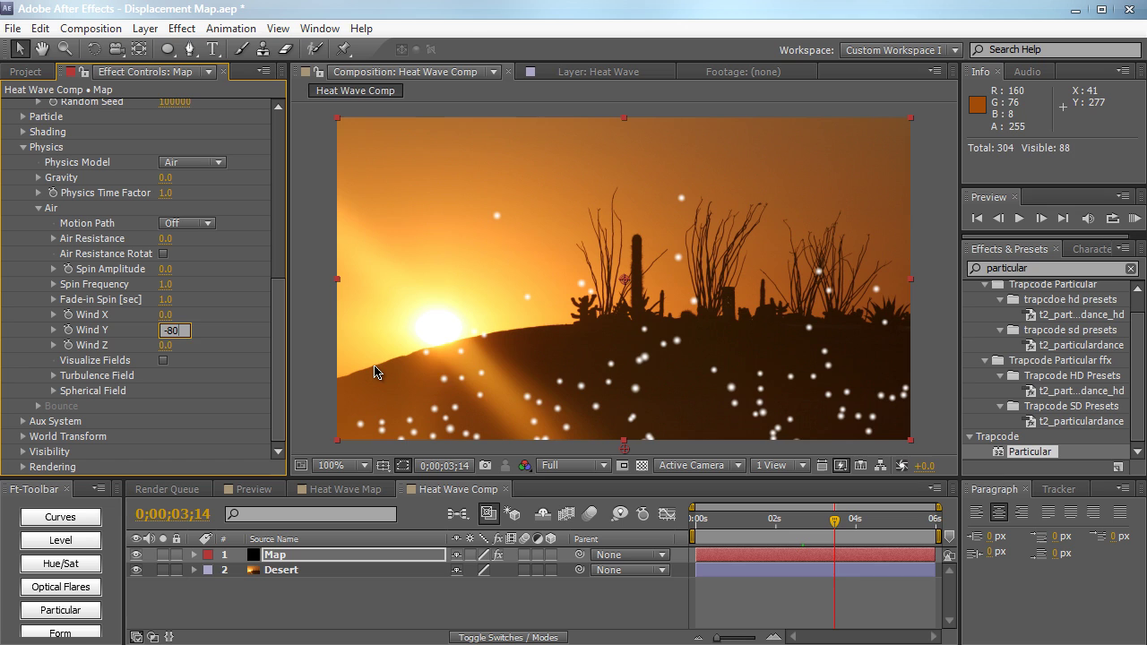
type("0")
key("Return")
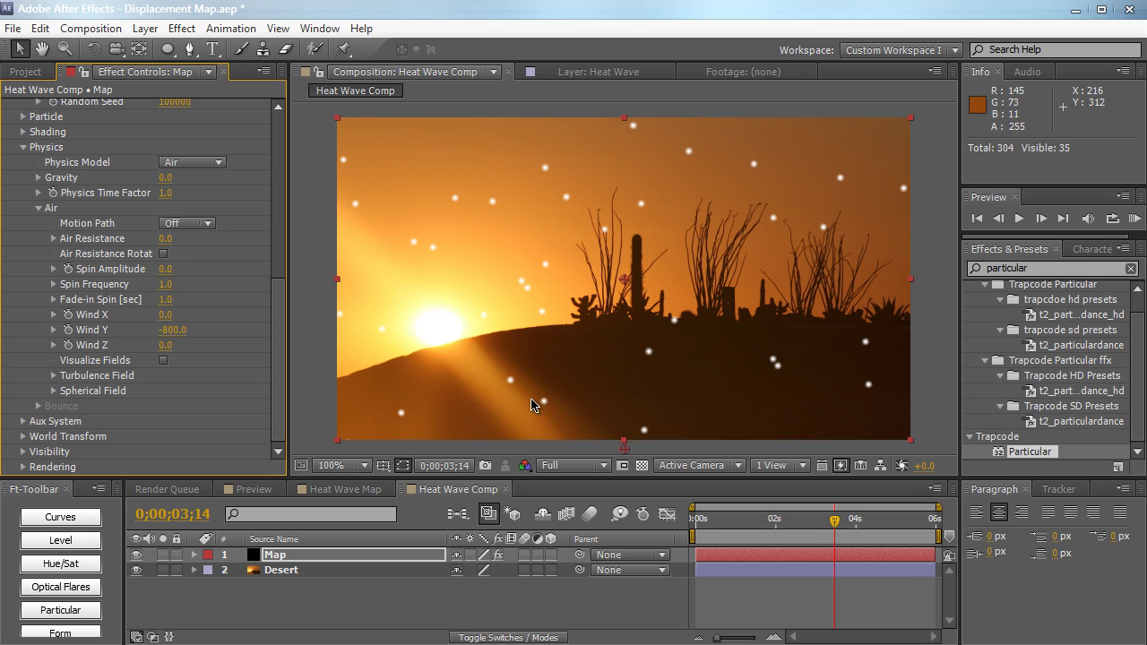
left_click_drag(701, 523, 821, 522)
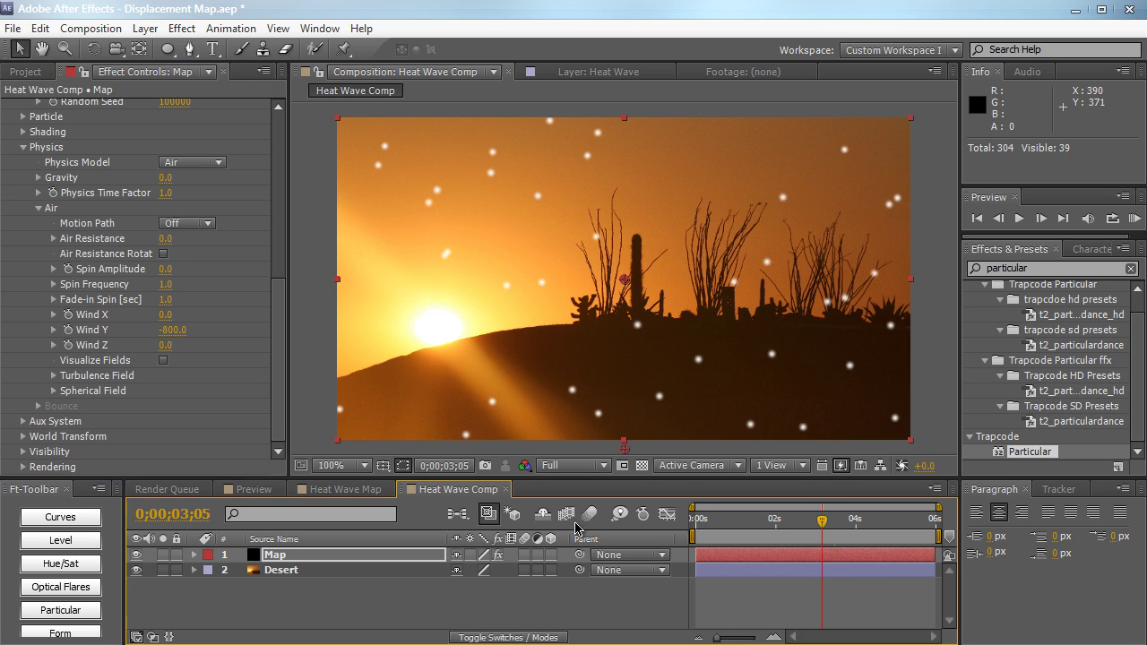
- Set the Particular particle colour to pure red
scroll(230, 378, "up", 5)
scroll(230, 378, "up", 2)
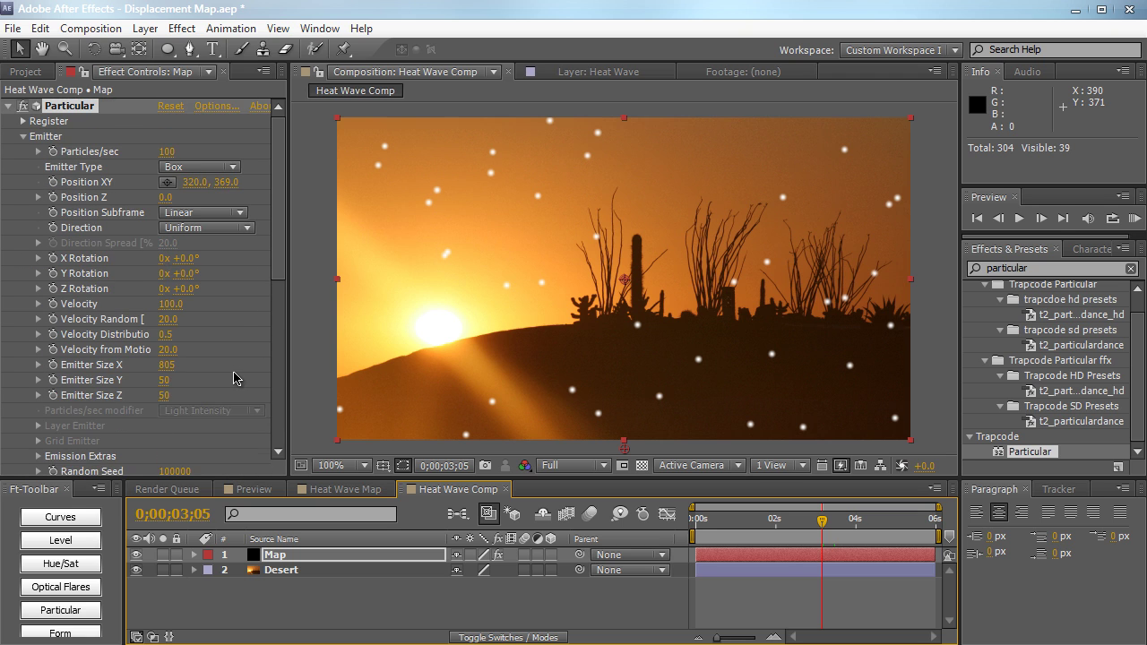
scroll(230, 378, "down", 2)
left_click(24, 365)
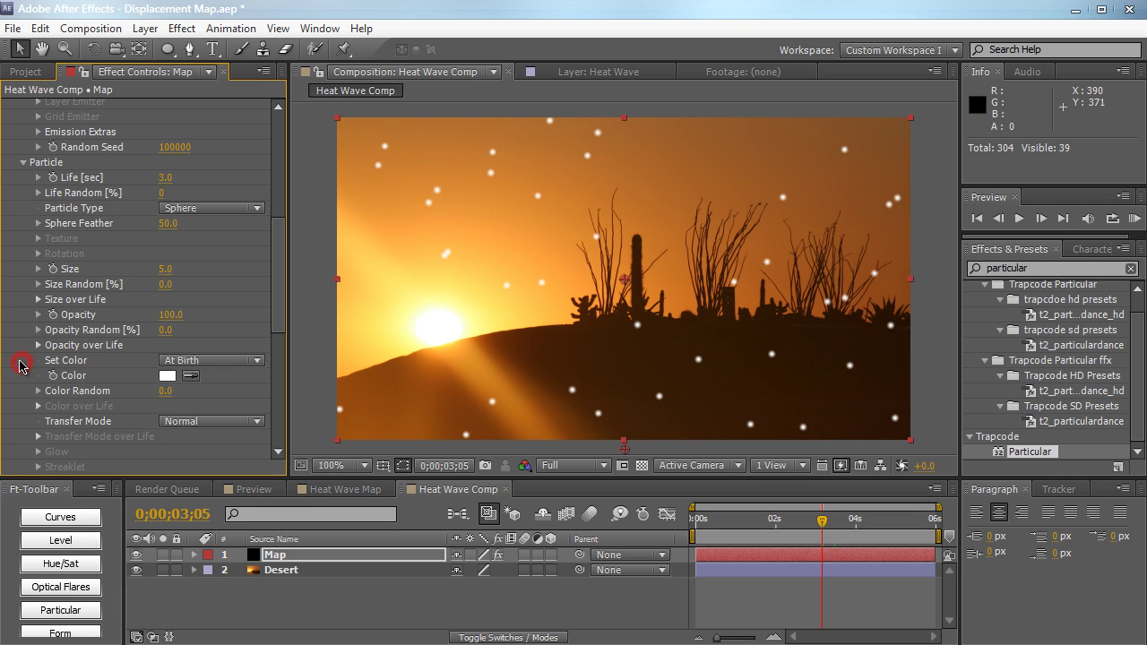
left_click(166, 377)
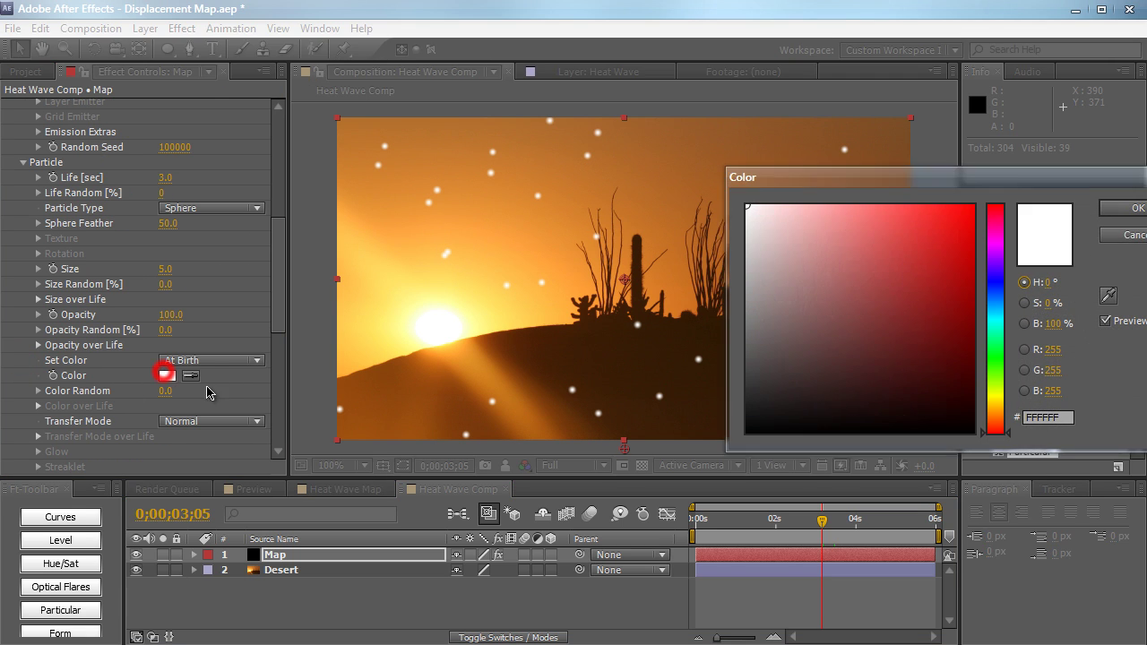
left_click_drag(914, 240, 975, 206)
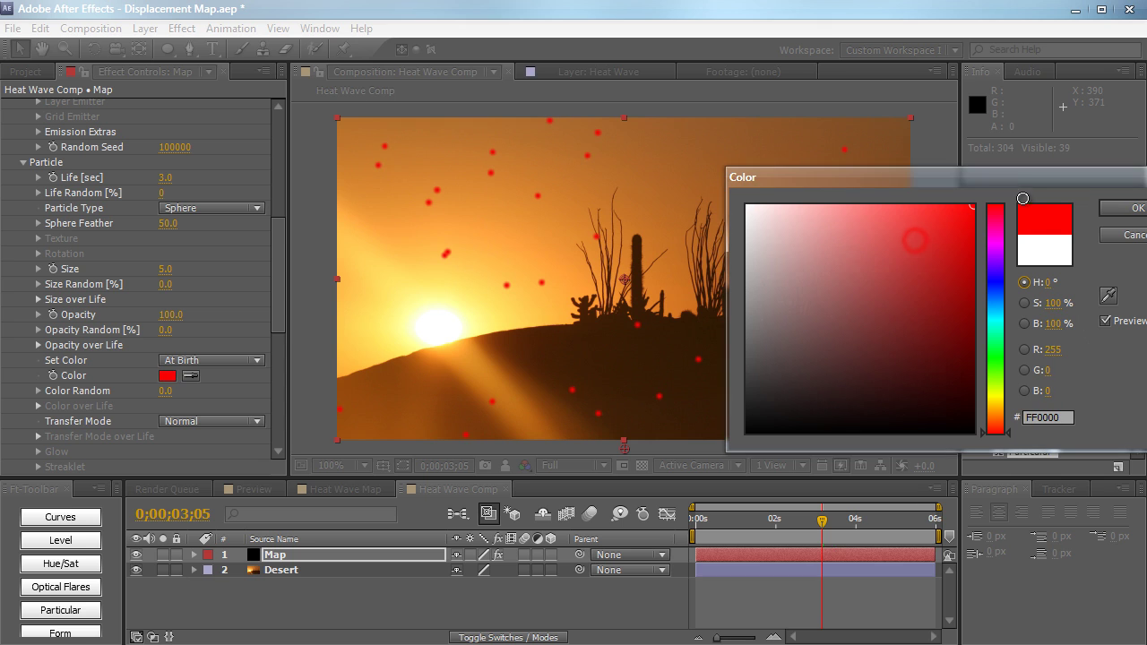
left_click(1134, 208)
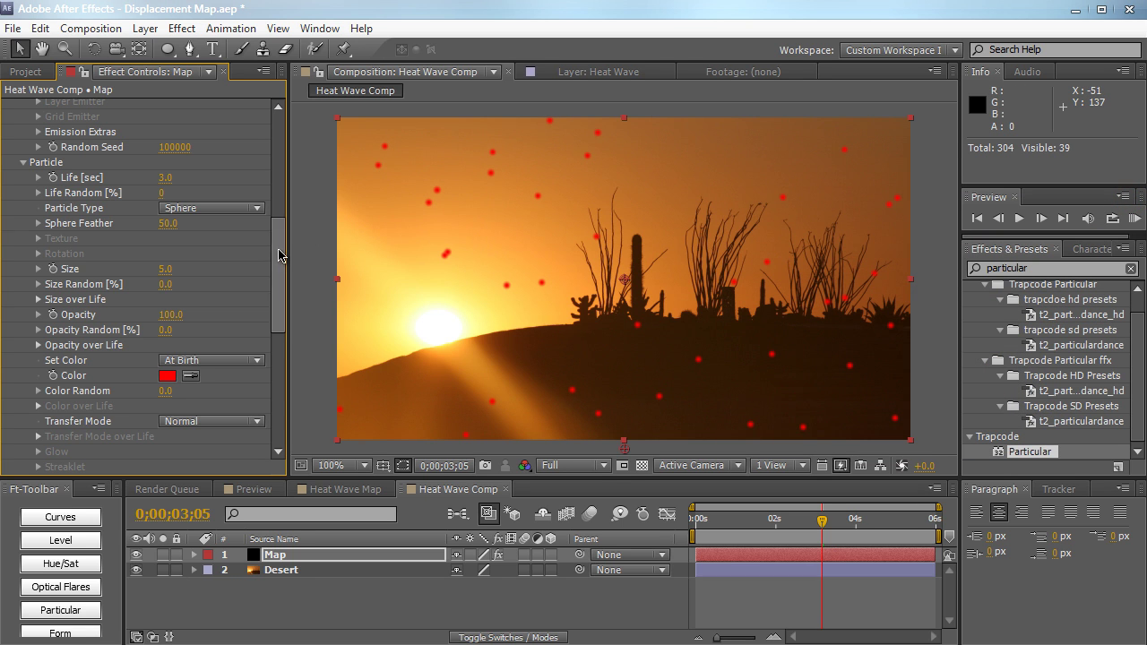
- Enlarge the particles, set Opacity Random to 100 and Sphere Feather to 100
mouse_move(167, 270)
left_mouse_down()
mouse_move(216, 260)
mouse_move(169, 283)
mouse_move(179, 283)
left_mouse_up()
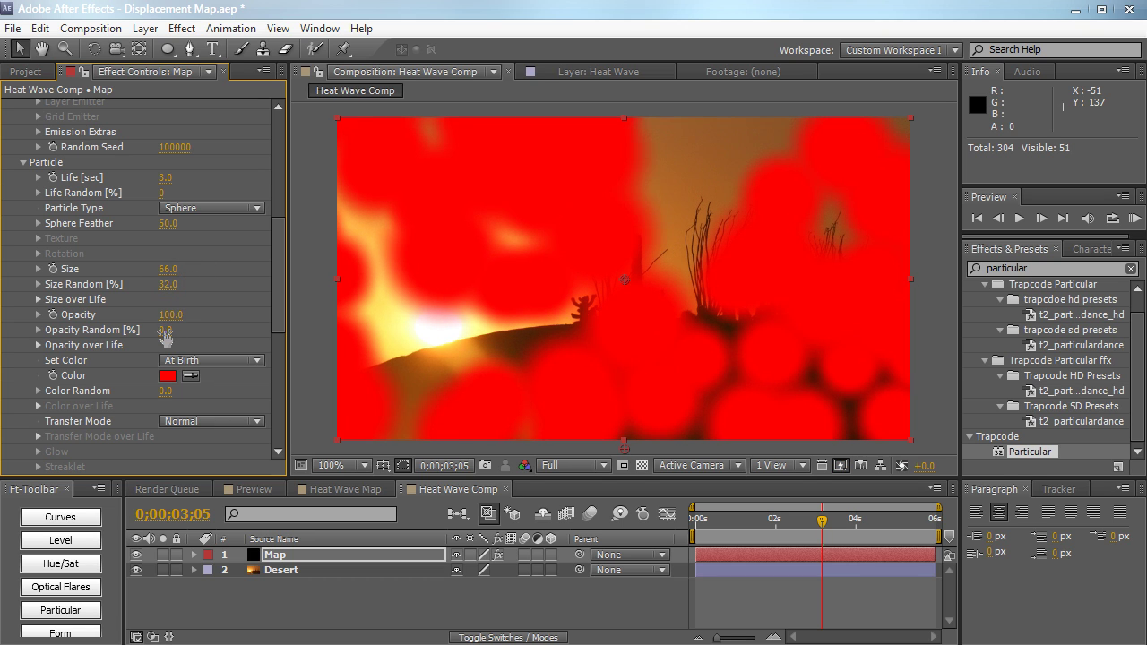
left_click_drag(167, 330, 279, 322)
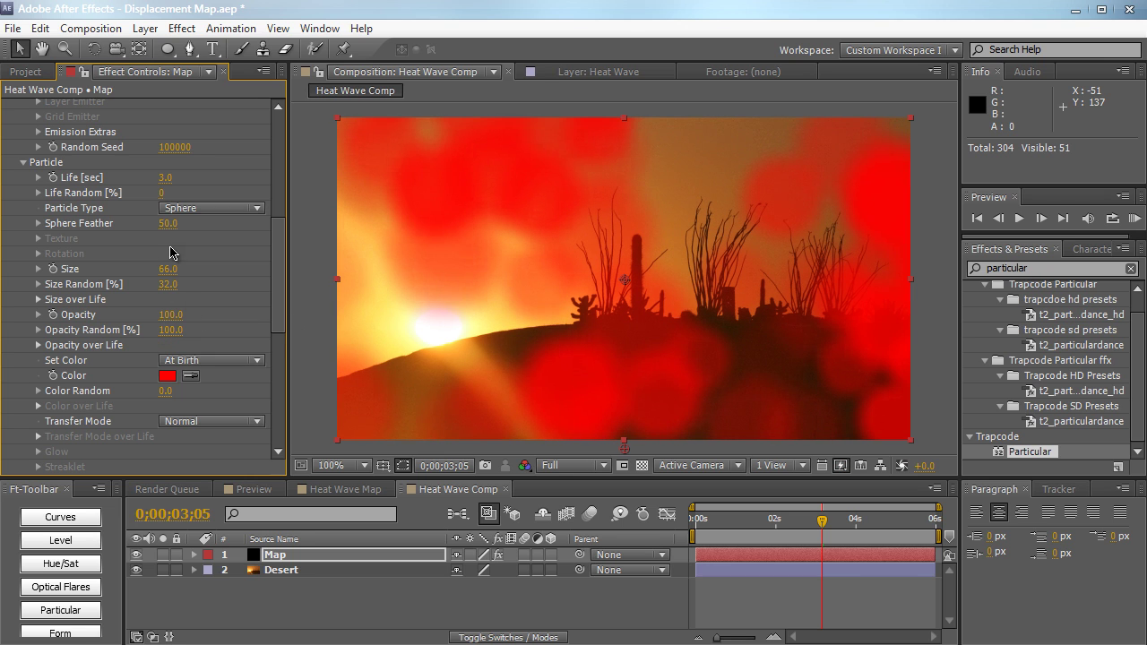
left_click_drag(169, 223, 252, 211)
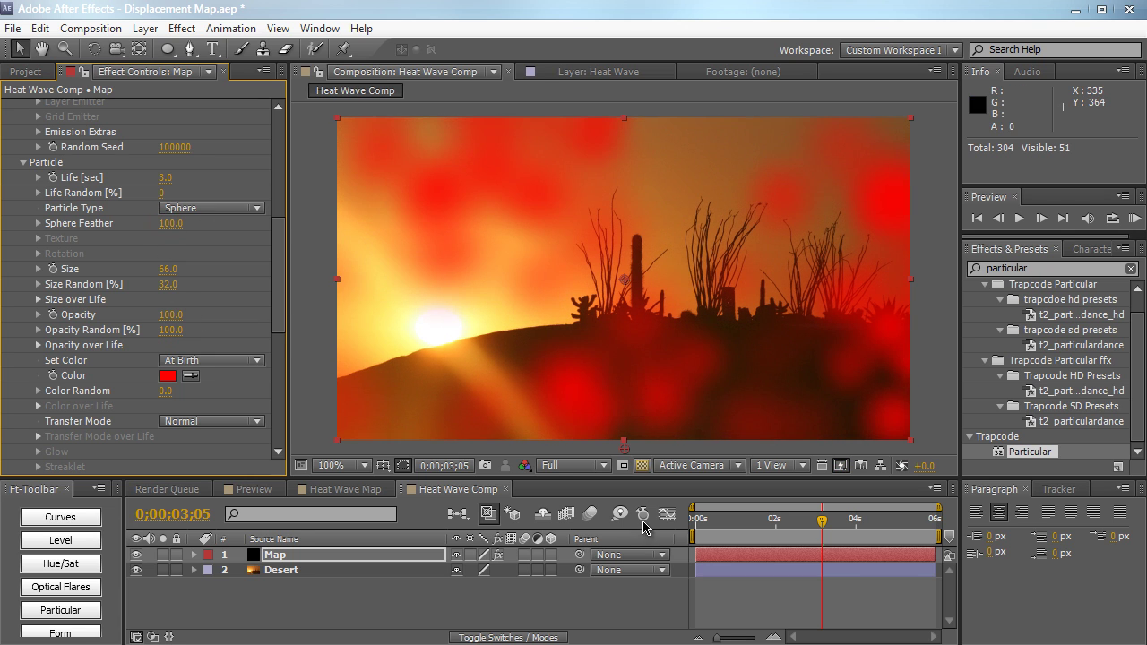
- Precompose the Map layer as Heat Map Comp and preview its animation
left_click(403, 556)
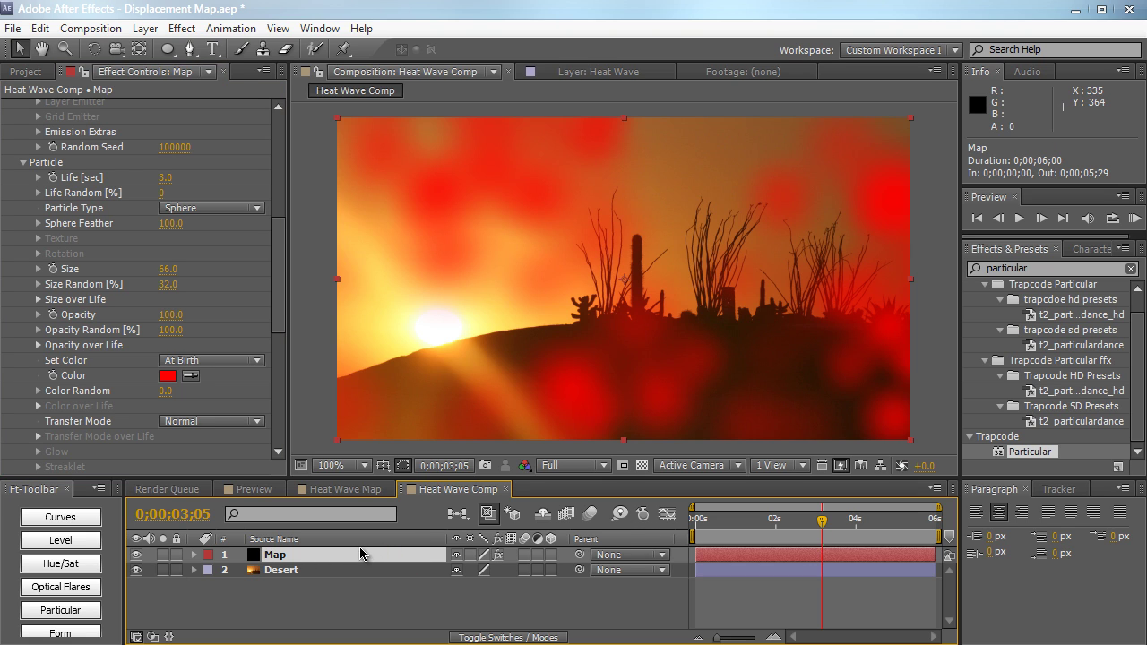
left_click(146, 28)
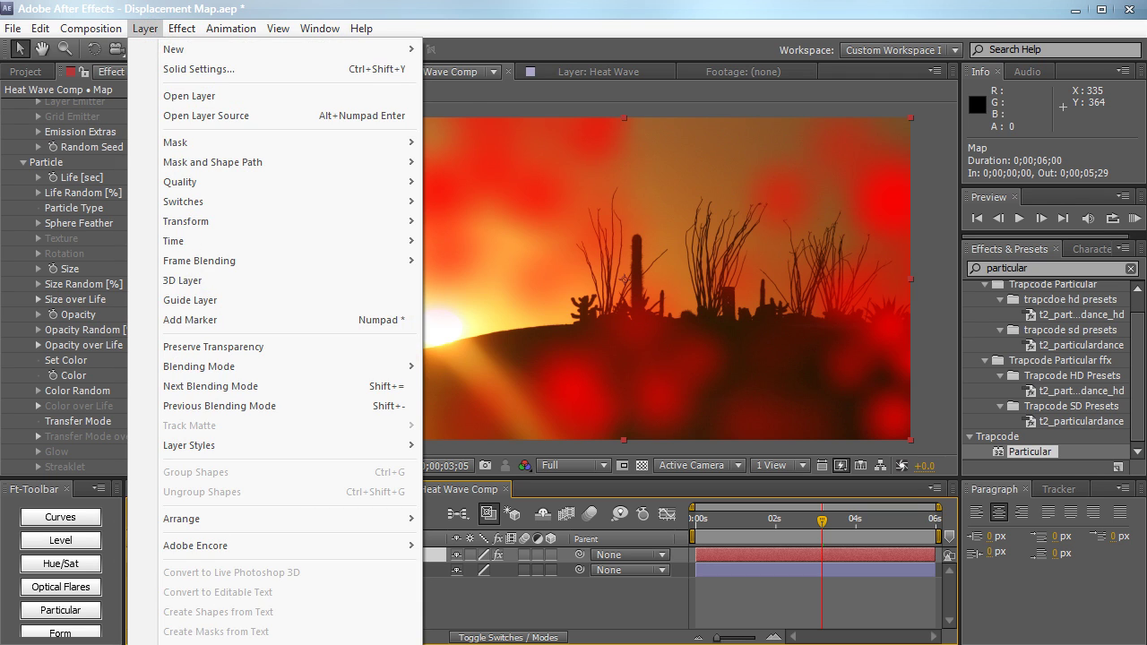
key("ctrl+shift+c")
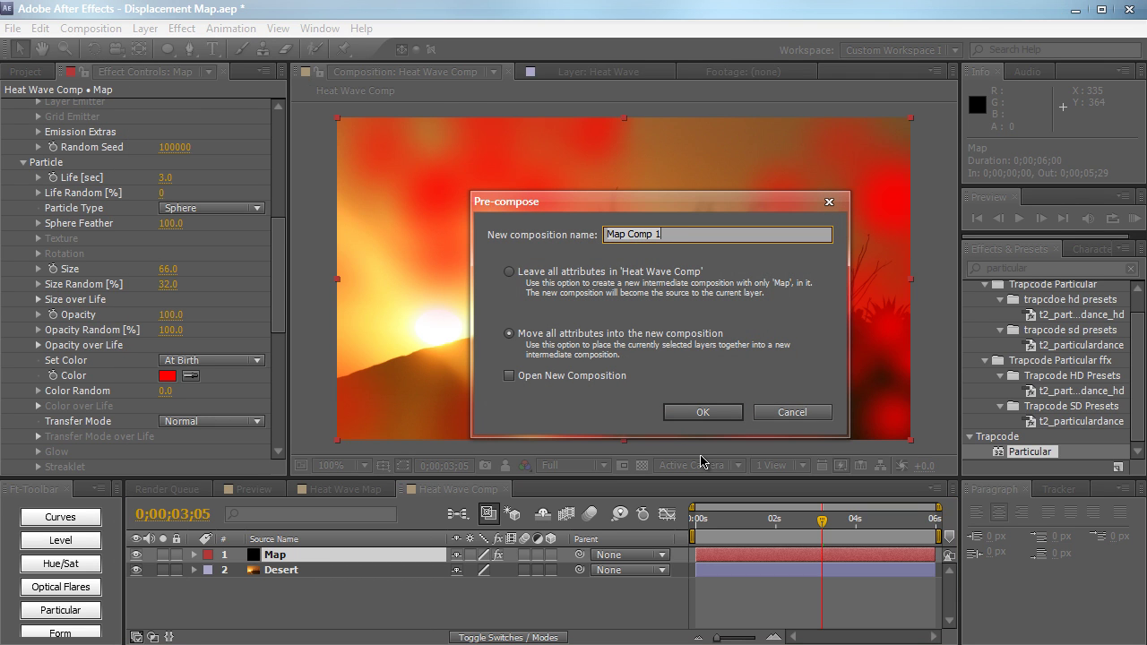
type("Heat")
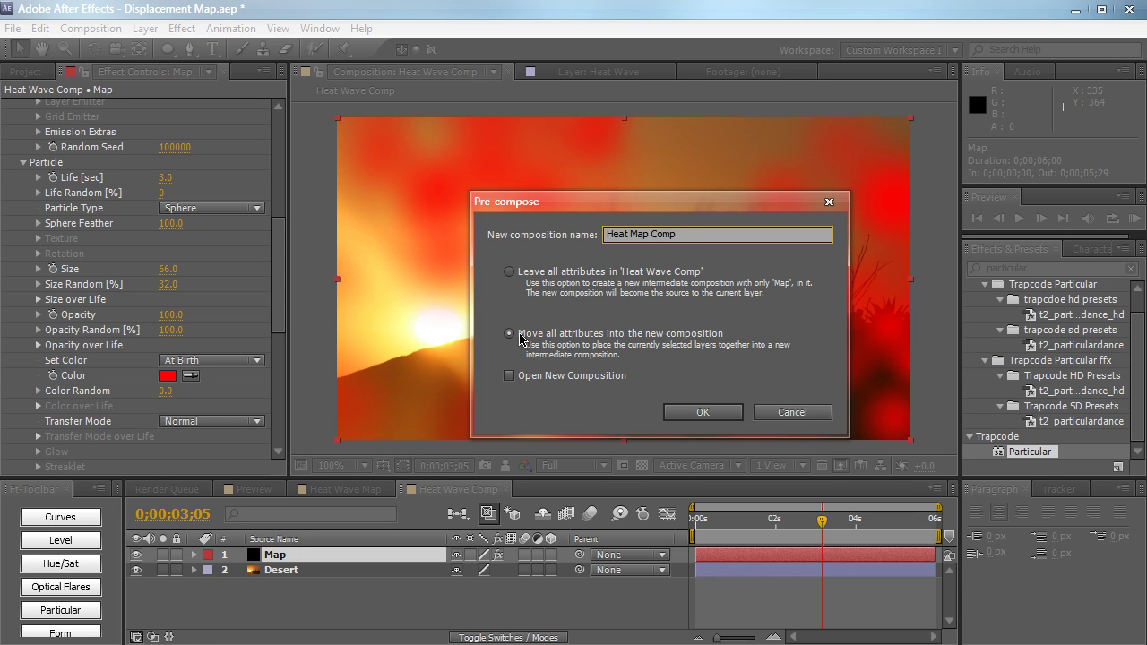
left_click(702, 412)
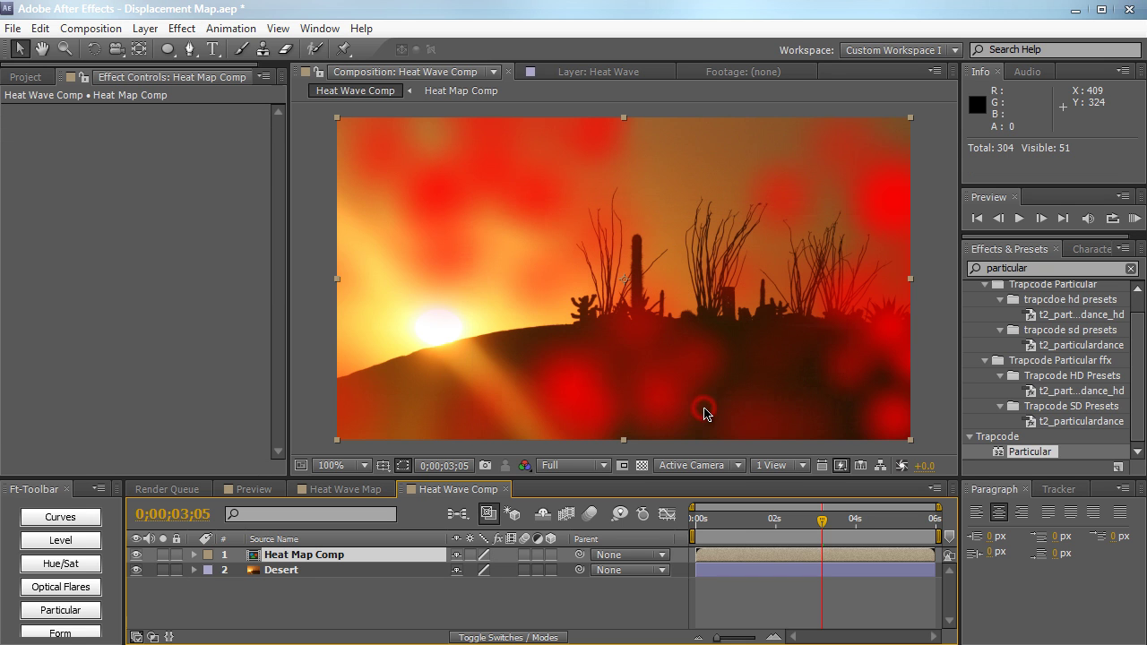
mouse_move(708, 535)
left_mouse_down()
mouse_move(689, 535)
mouse_move(840, 525)
mouse_move(759, 524)
left_mouse_up()
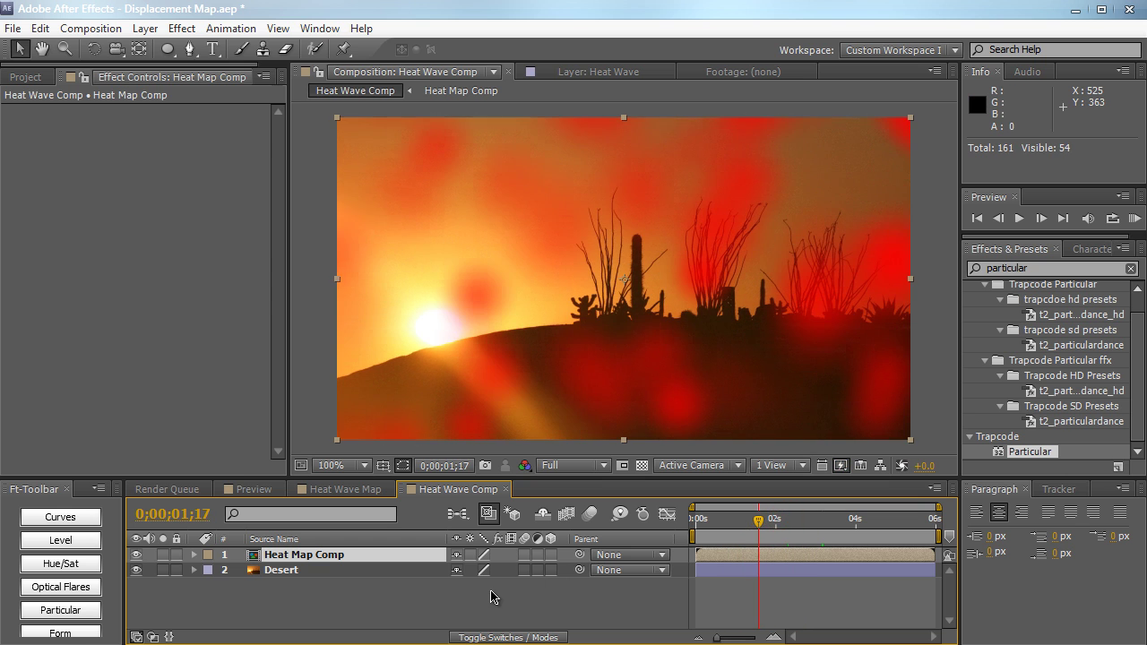
- Add a new adjustment layer on top and begin renaming it
left_click(490, 593)
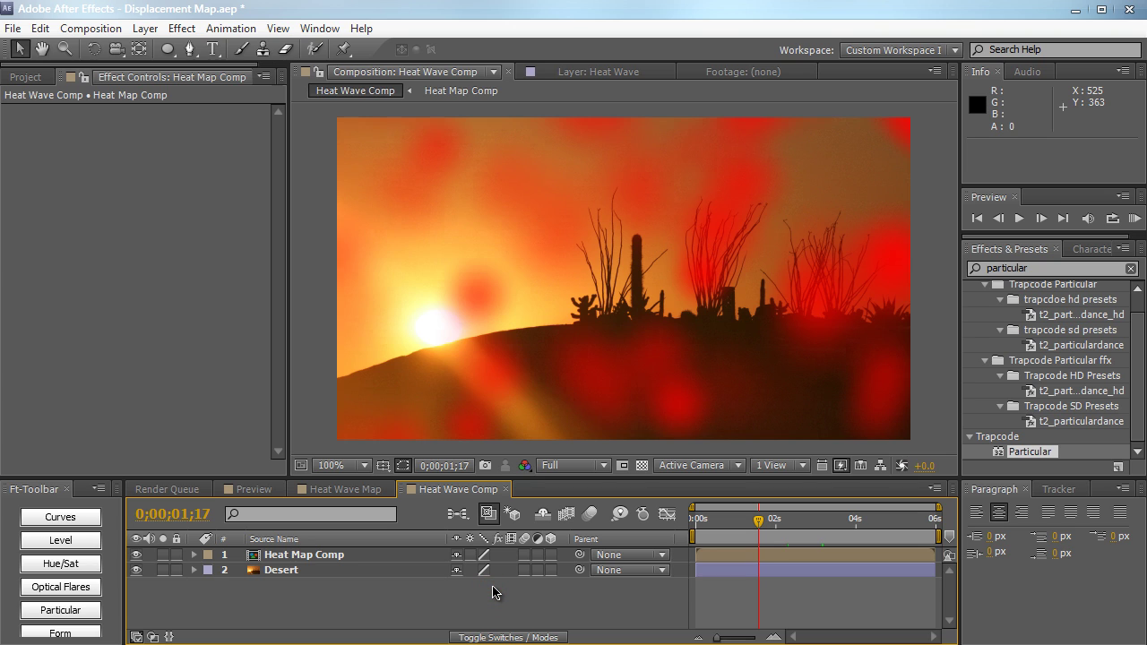
key("ctrl+alt+y")
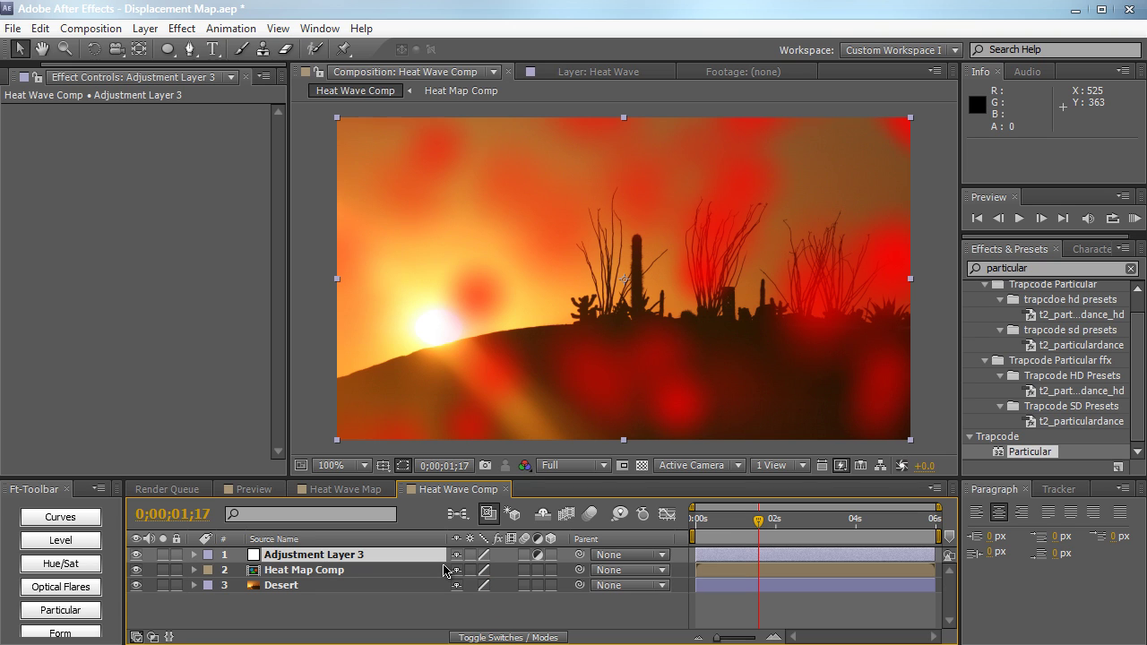
key("Return")
- Name the adjustment layer Heat Wave and apply Displacement Map to it
type("Heat Wave")
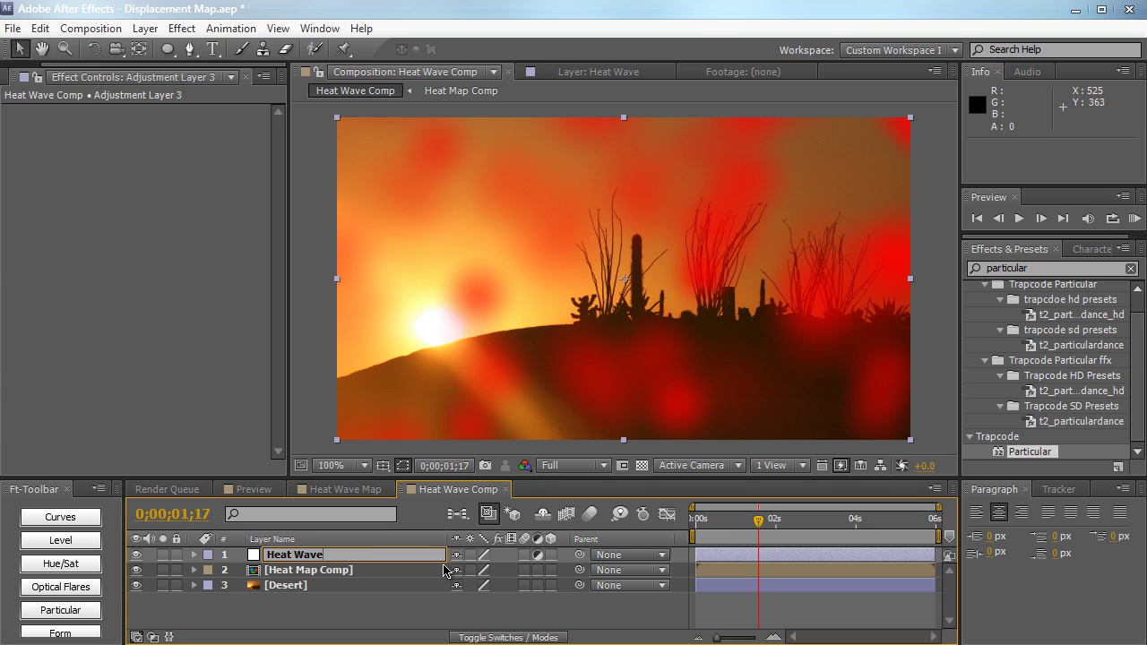
key("Return")
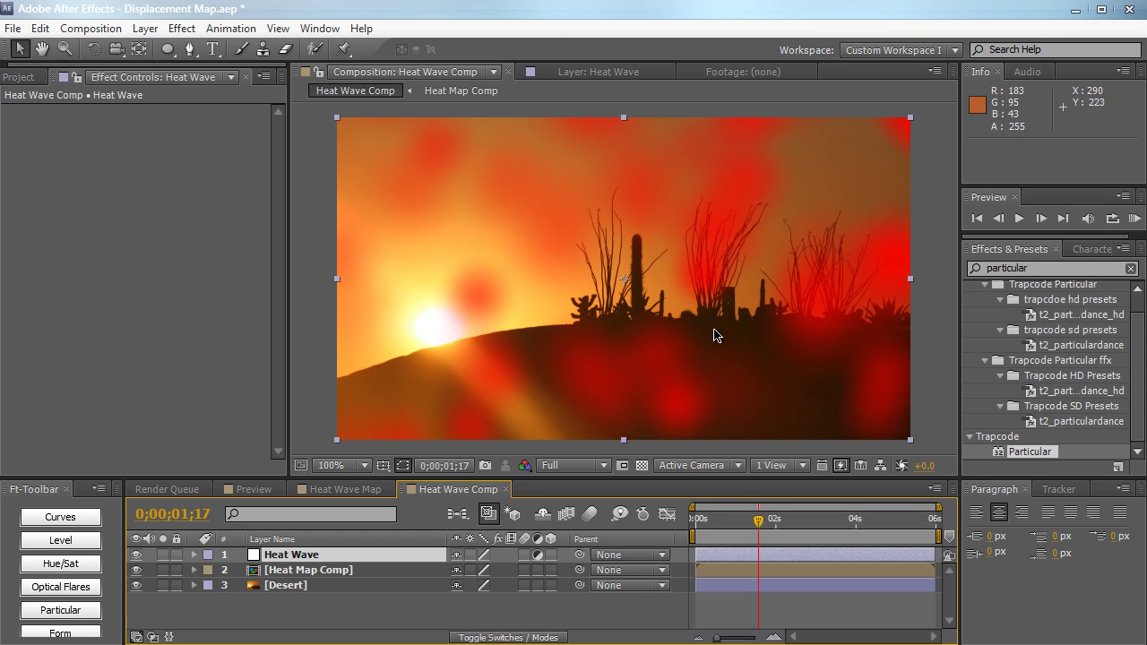
double_click(1053, 267)
type("d")
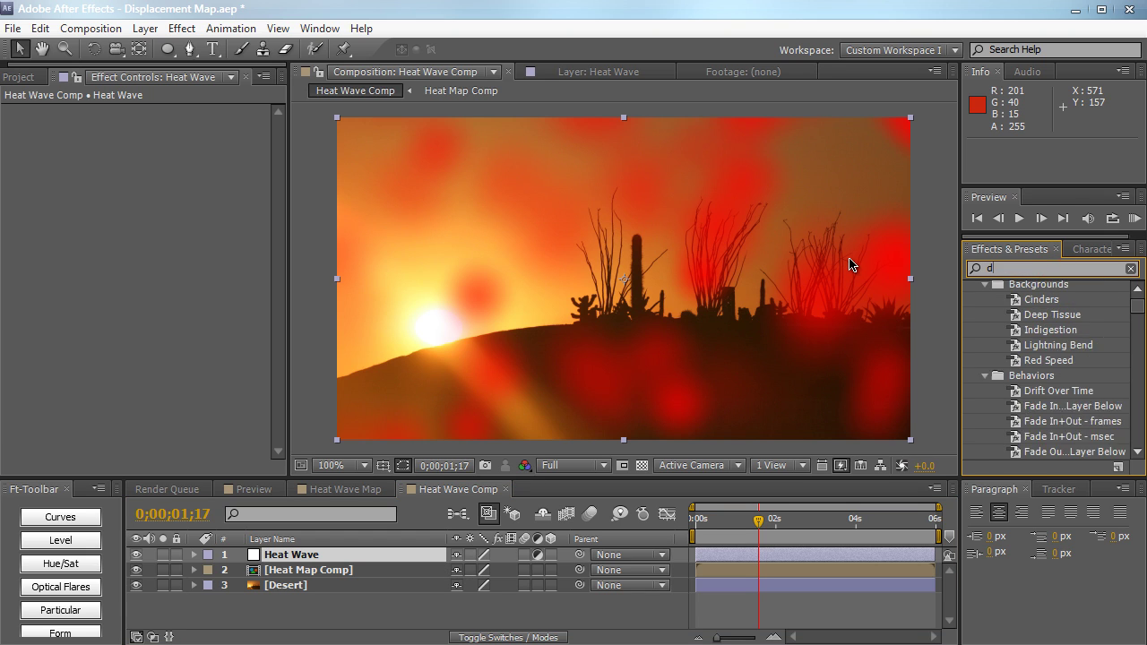
type("isplace")
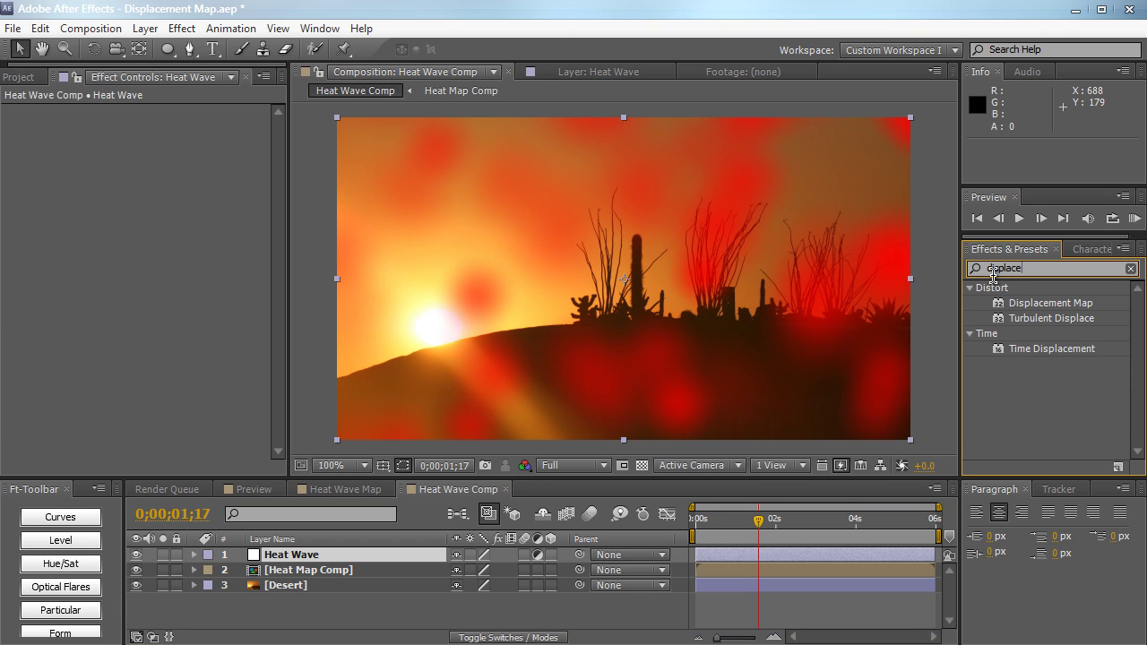
mouse_move(1003, 303)
left_mouse_down()
mouse_move(274, 584)
mouse_move(269, 555)
left_mouse_up()
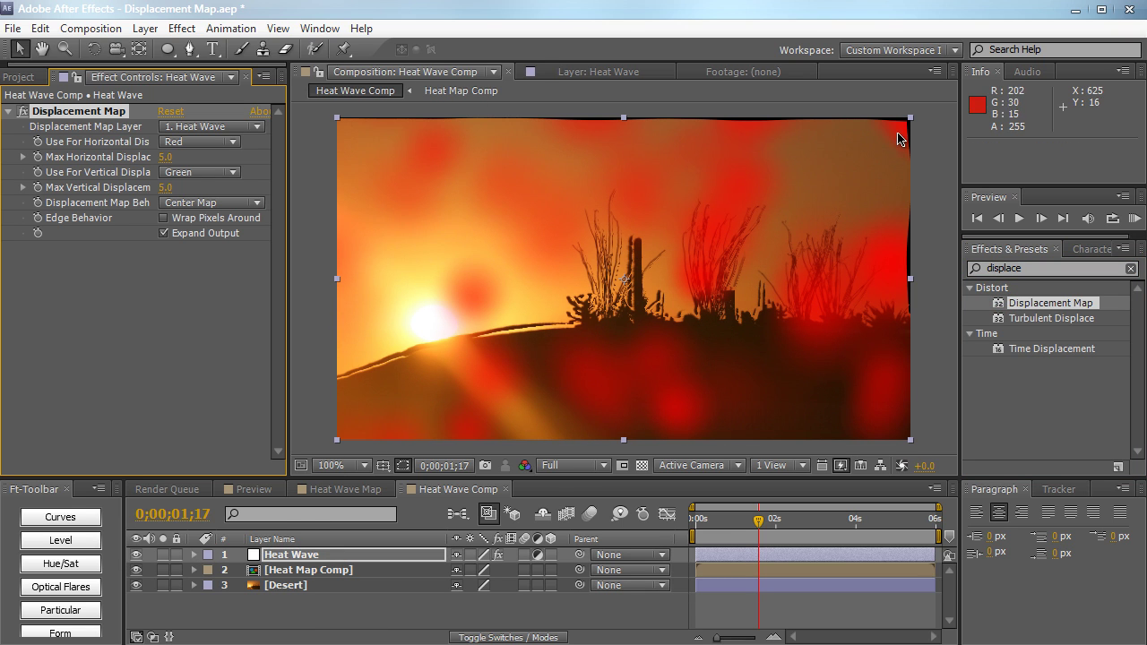
- Toggle the effect off and on to compare, then enable Wrap Pixels Around
left_click(23, 112)
left_click(23, 112)
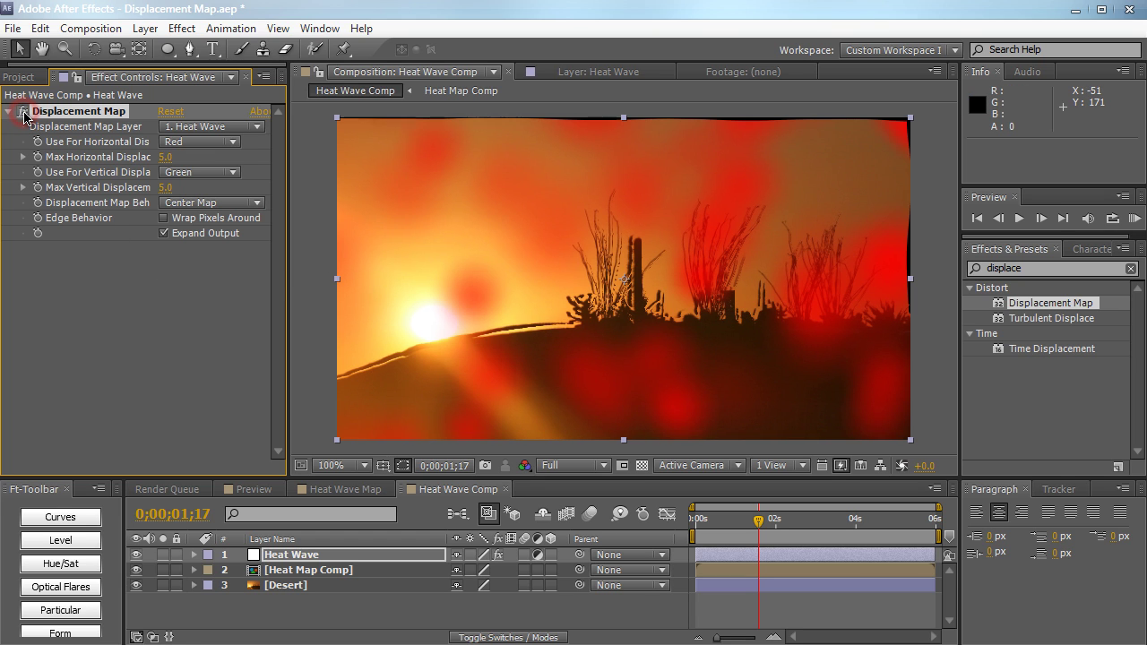
left_click(164, 219)
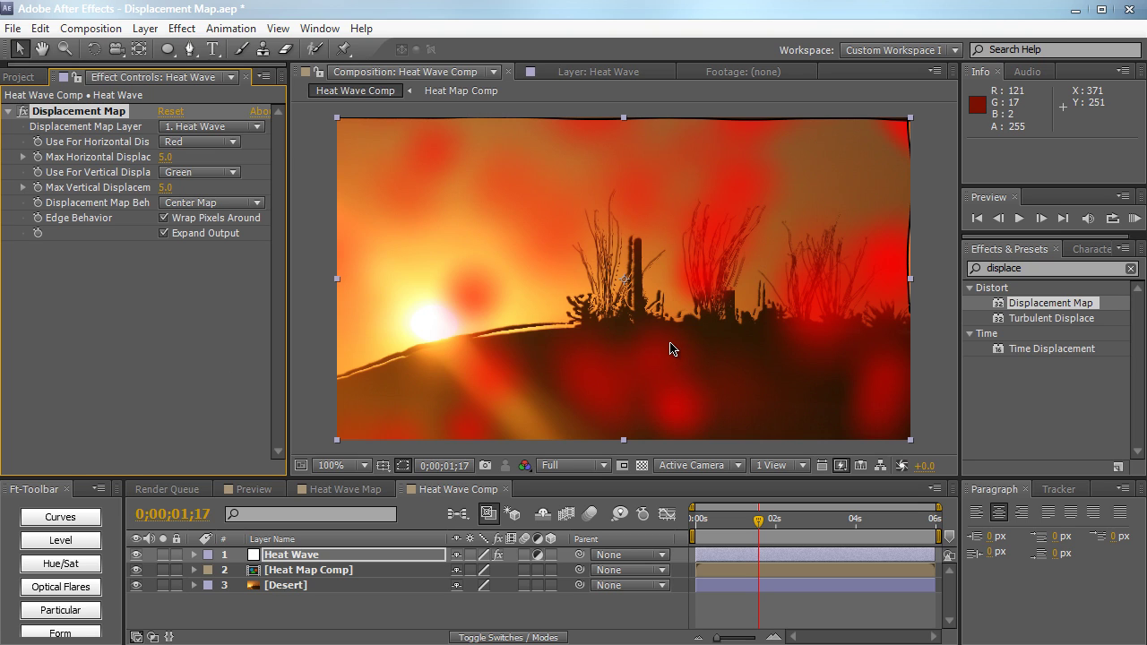
- Set Heat Wave's Displacement Map Layer to '2. Heat Map Comp'
left_click(341, 573)
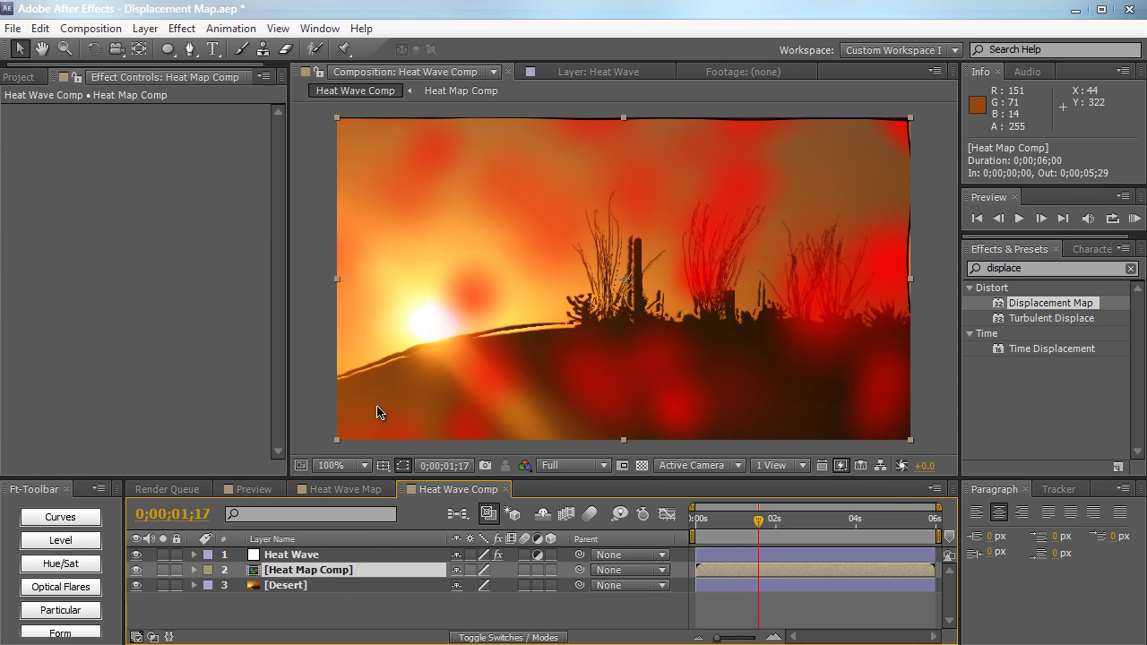
left_click(271, 558)
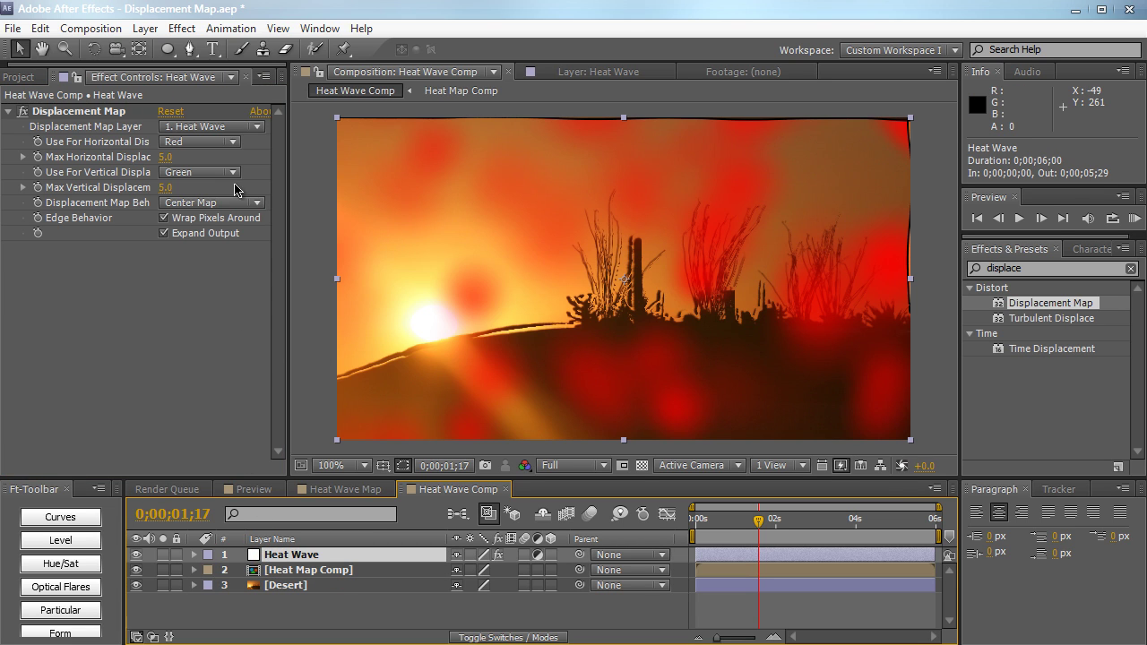
left_click(230, 128)
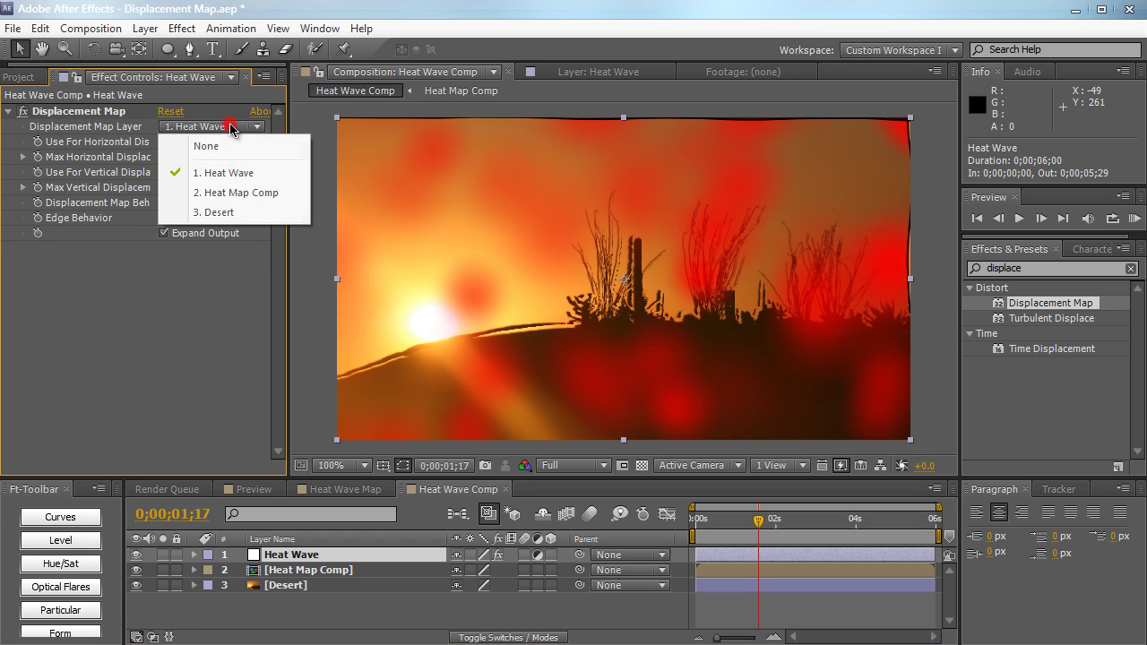
left_click(230, 194)
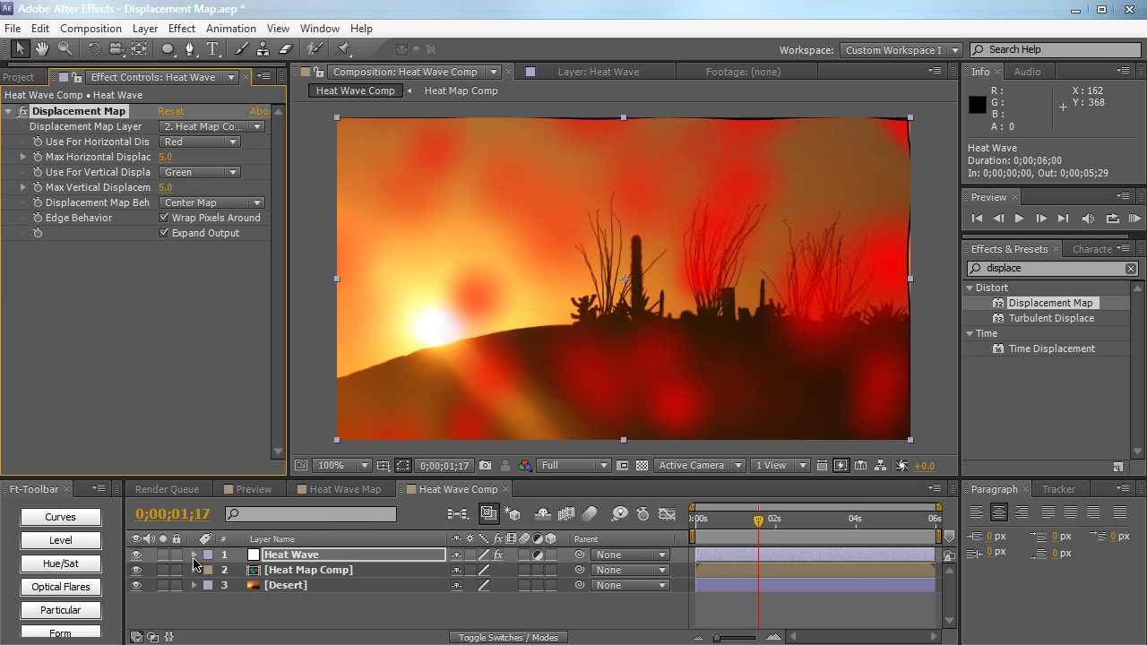
- Hide Heat Map Comp and scrub from the start to about 0;00;02;21 to preview the distortion
left_click(136, 570)
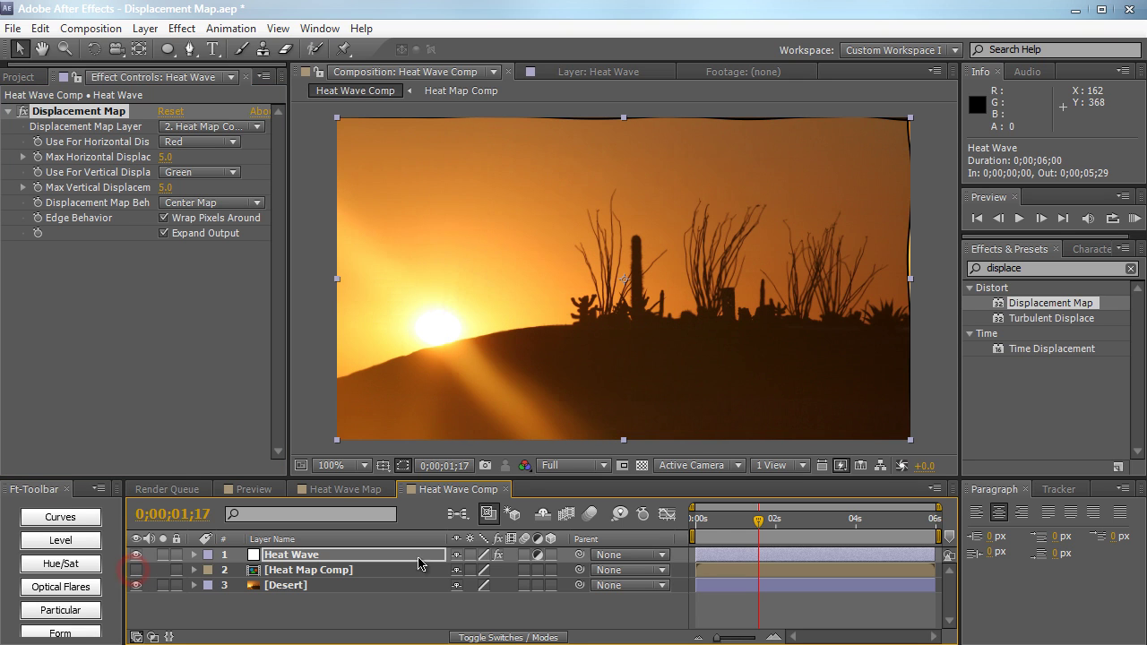
left_click(695, 523)
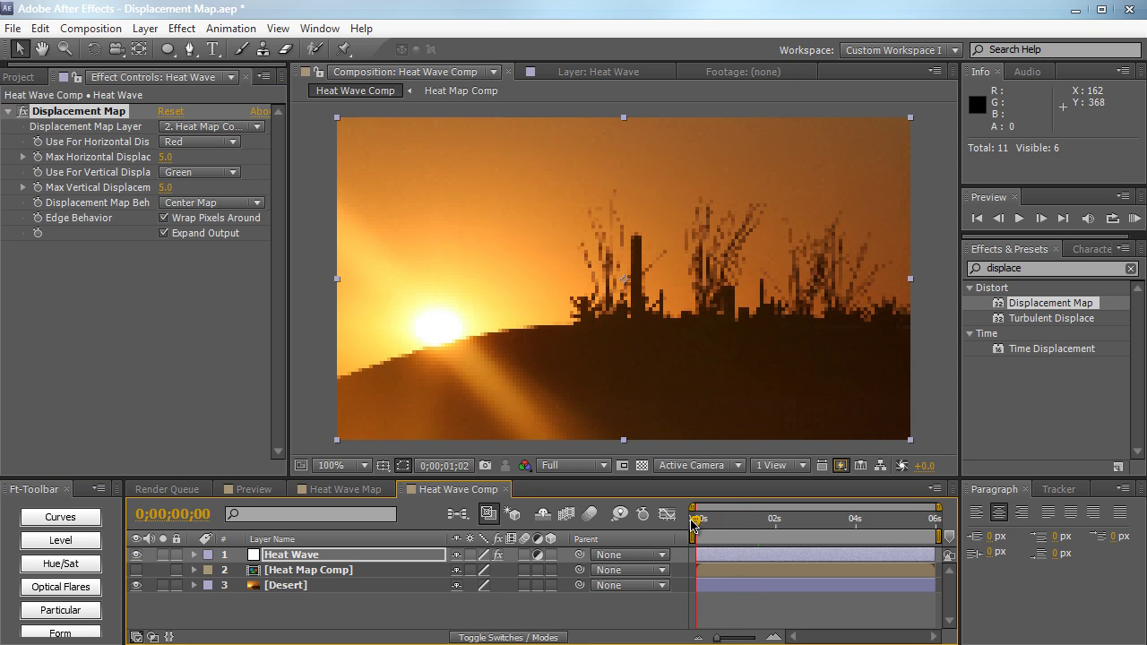
left_click_drag(691, 524, 774, 523)
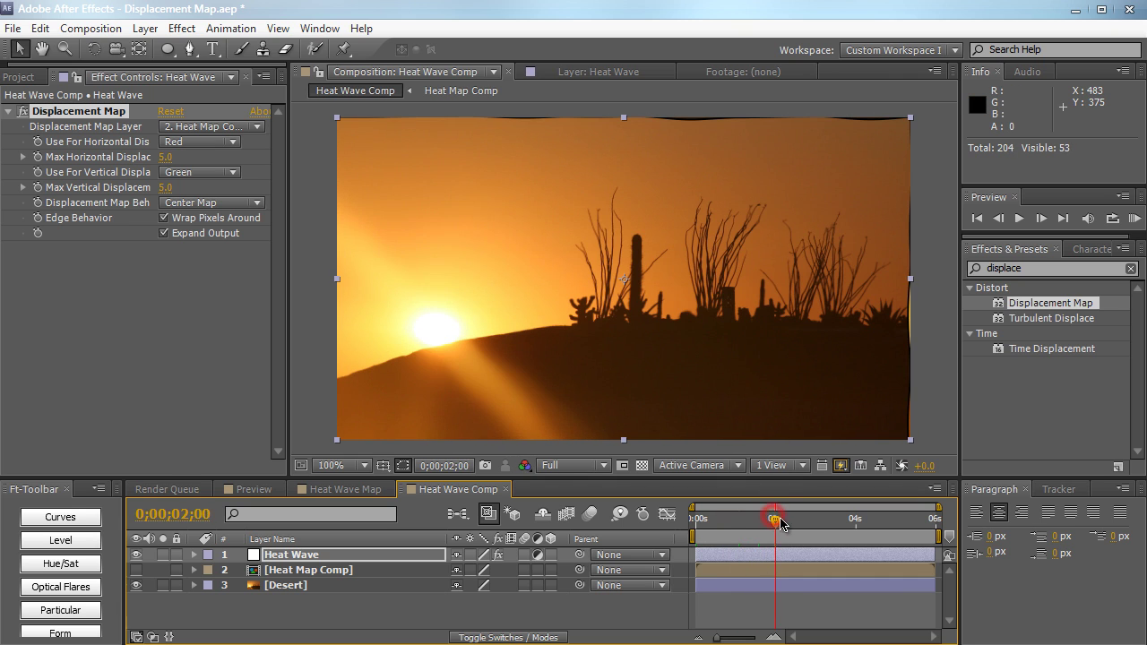
left_click_drag(774, 522, 804, 526)
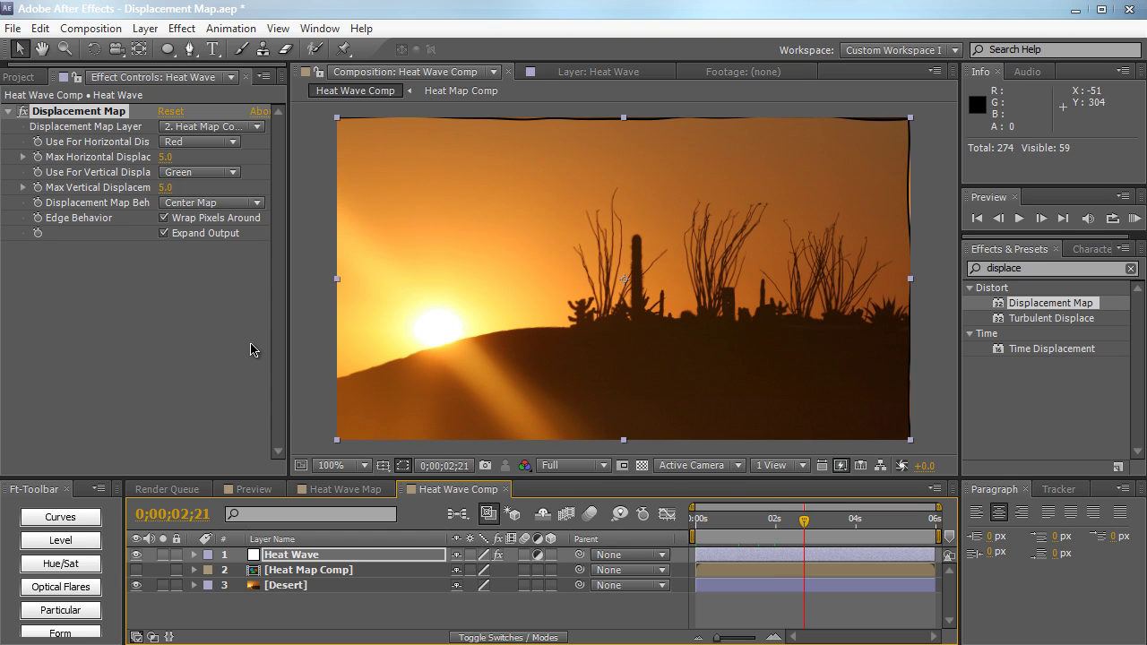
- Set Use For Vertical Displacement to the Red channel
left_click(186, 146)
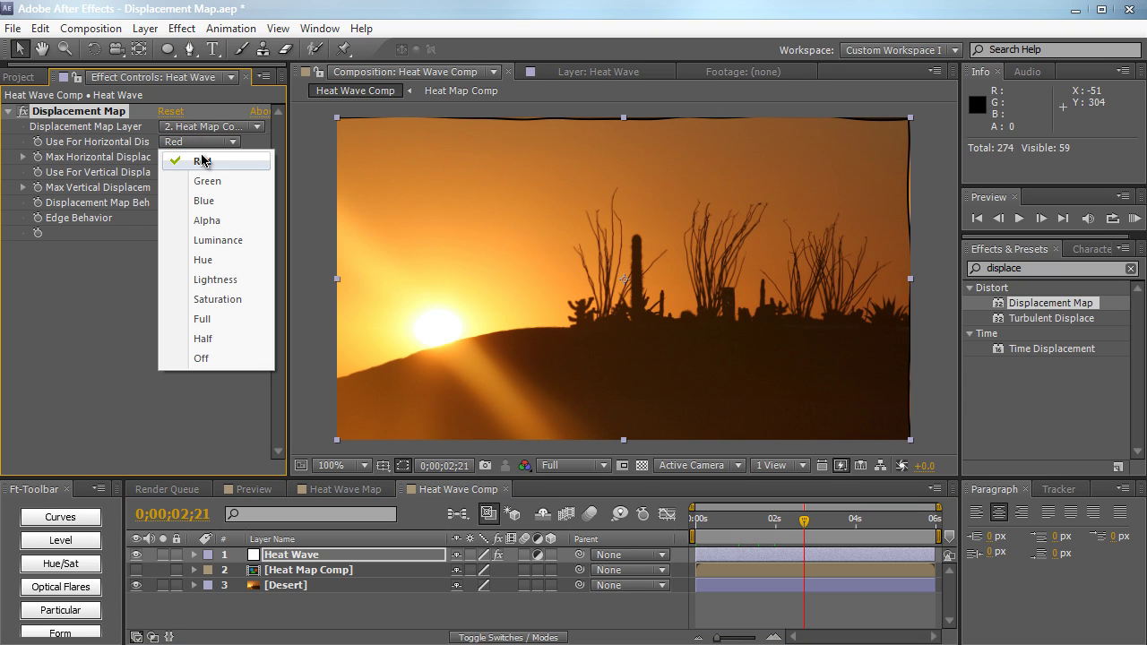
left_click(76, 308)
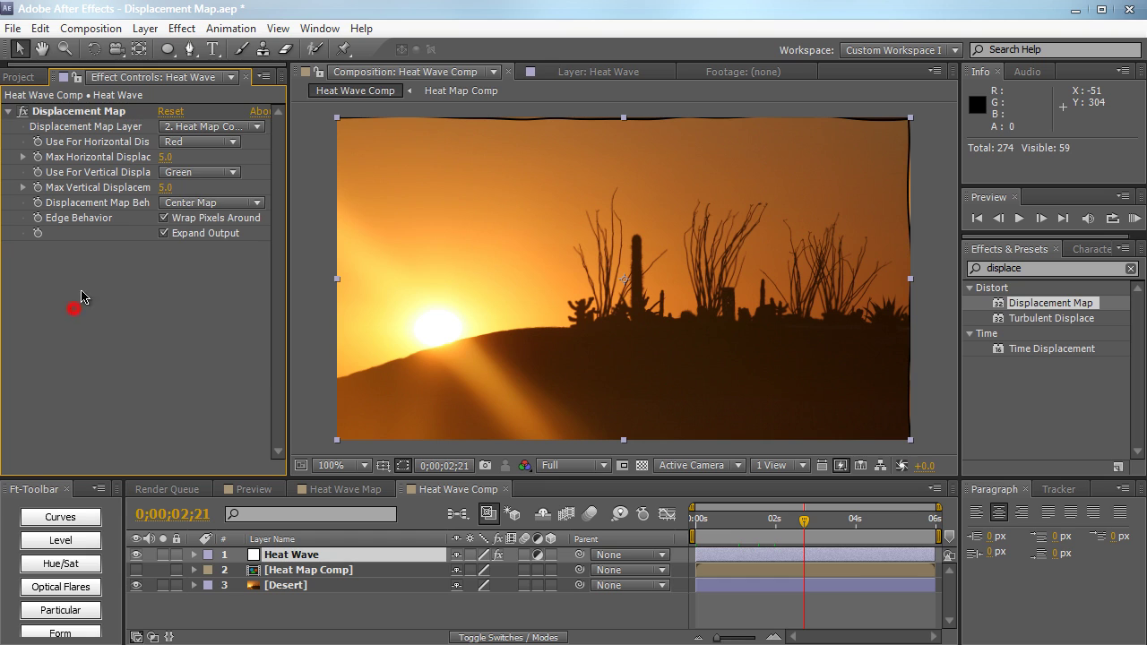
left_click(191, 176)
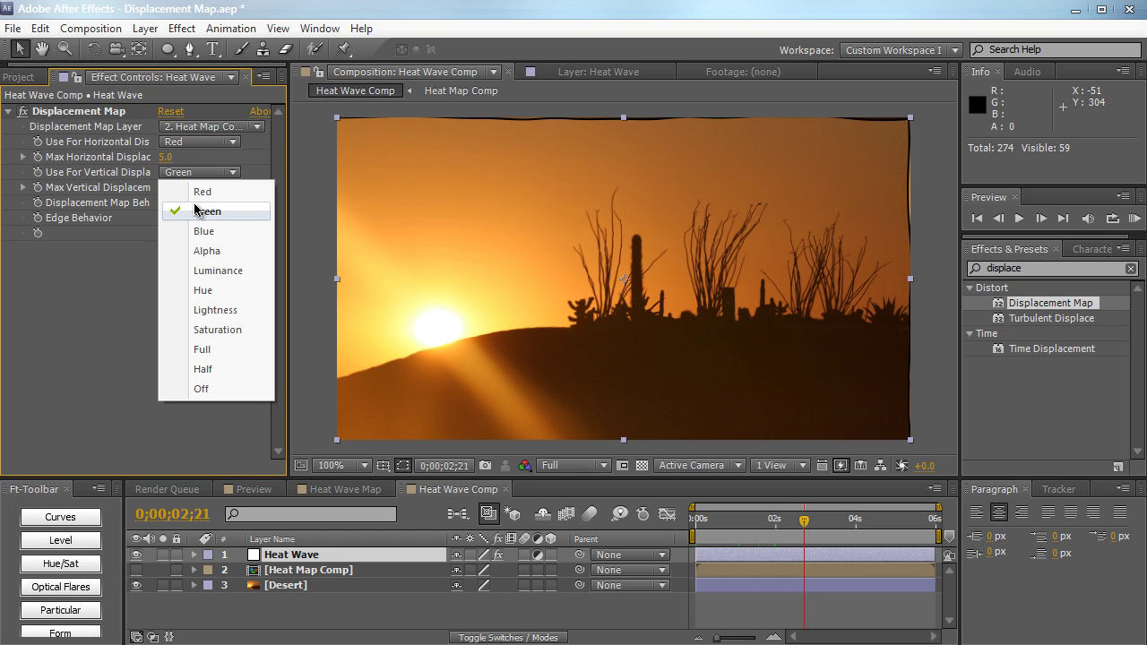
left_click(197, 211)
left_click(199, 174)
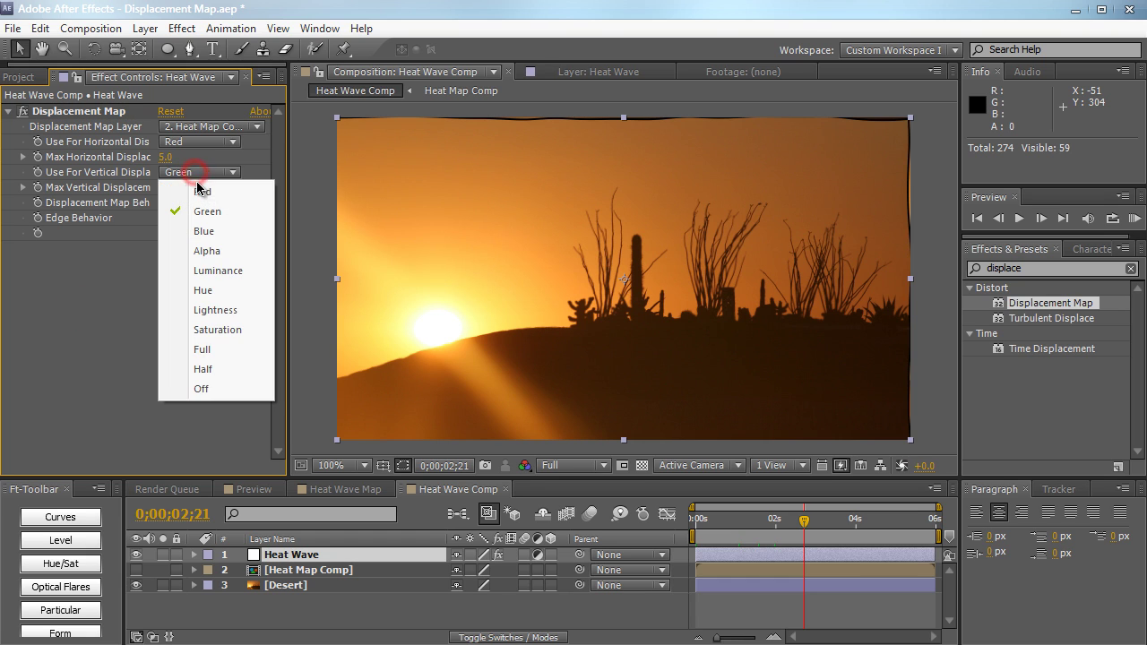
left_click(197, 191)
- Set Max Horizontal Displacement to 0
left_click(166, 156)
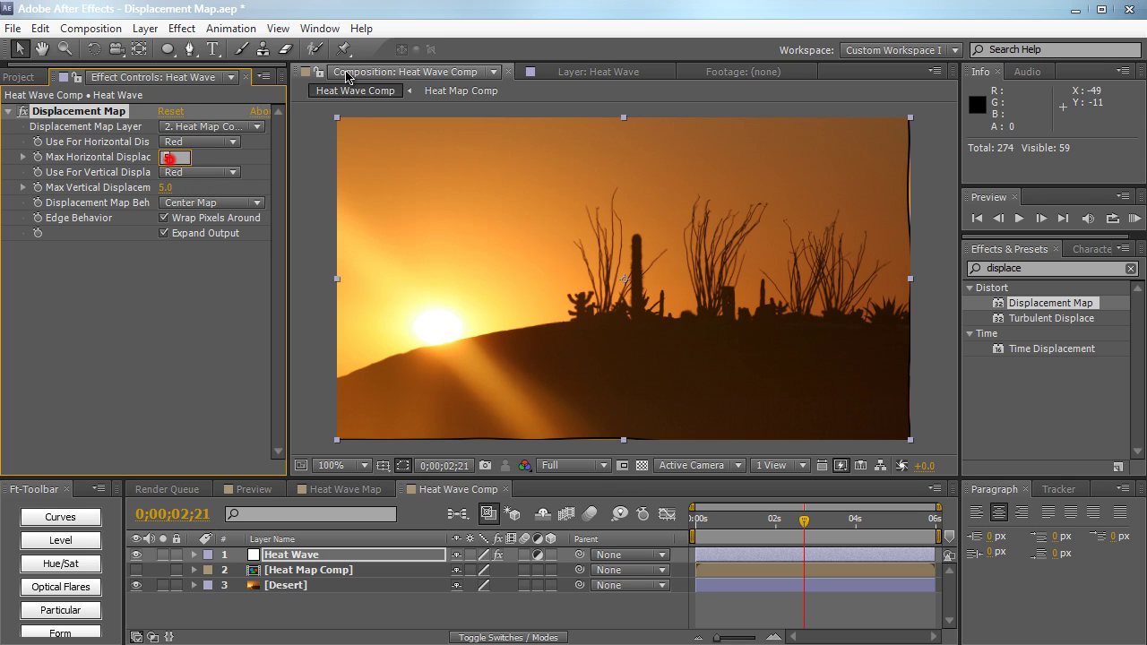
type("50")
key("Return")
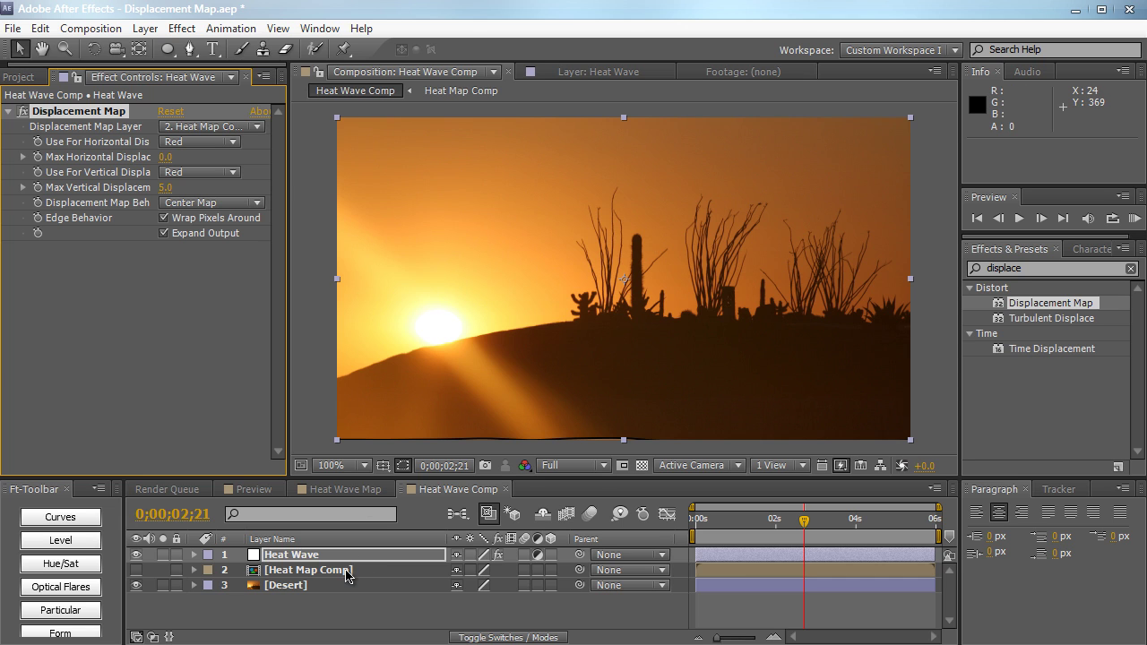
- Inside Heat Map Comp, lower the Map layer's Particular particle opacity to 70
double_click(347, 570)
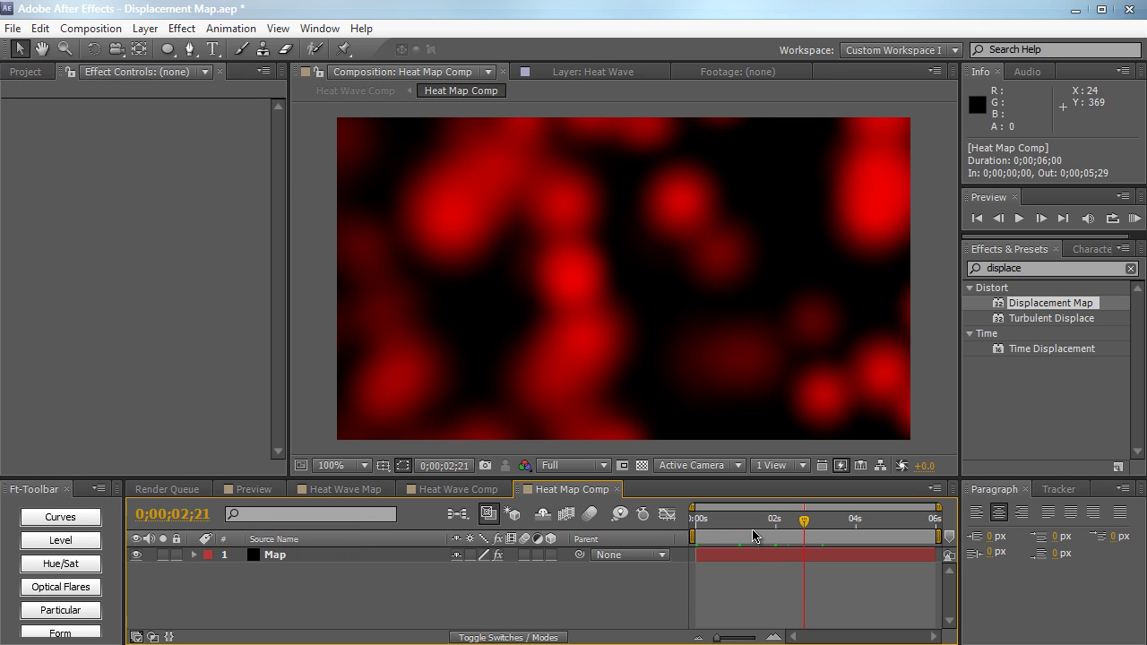
left_click_drag(752, 536, 803, 533)
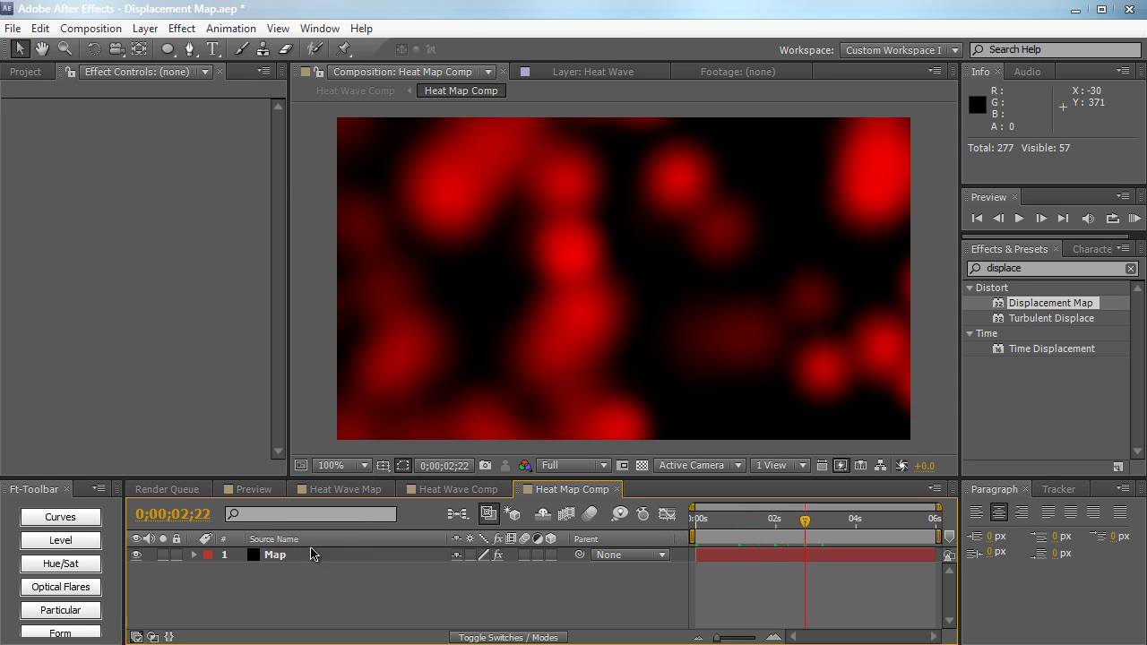
left_click(312, 560)
scroll(240, 295, "down", 5)
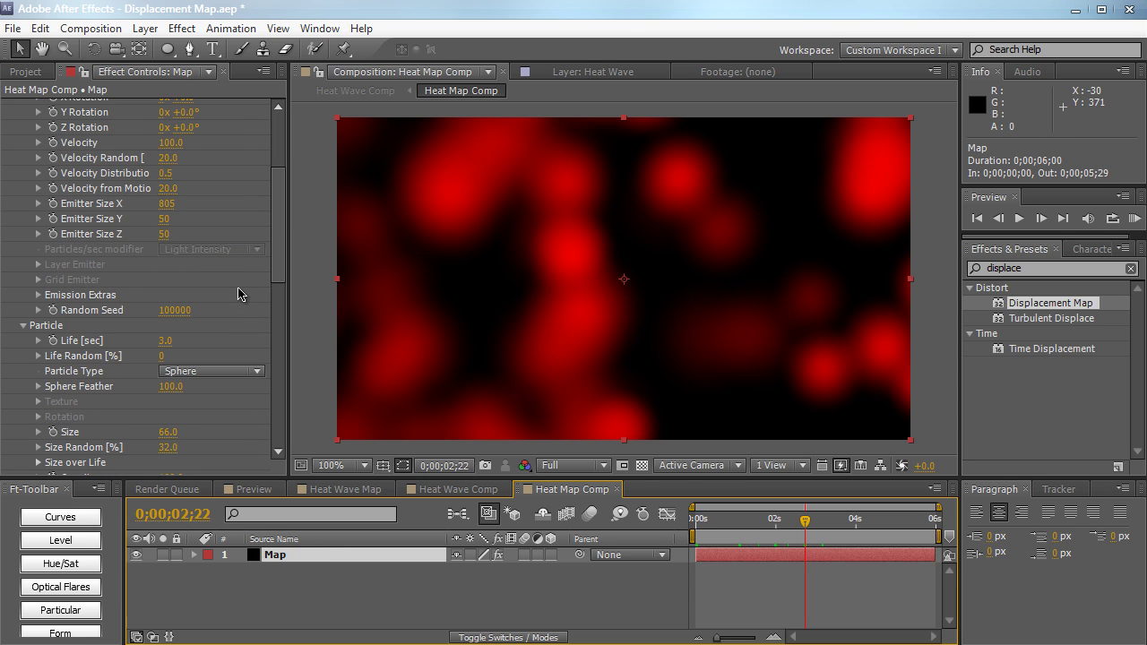
scroll(239, 295, "down", 3)
scroll(215, 282, "down", 3)
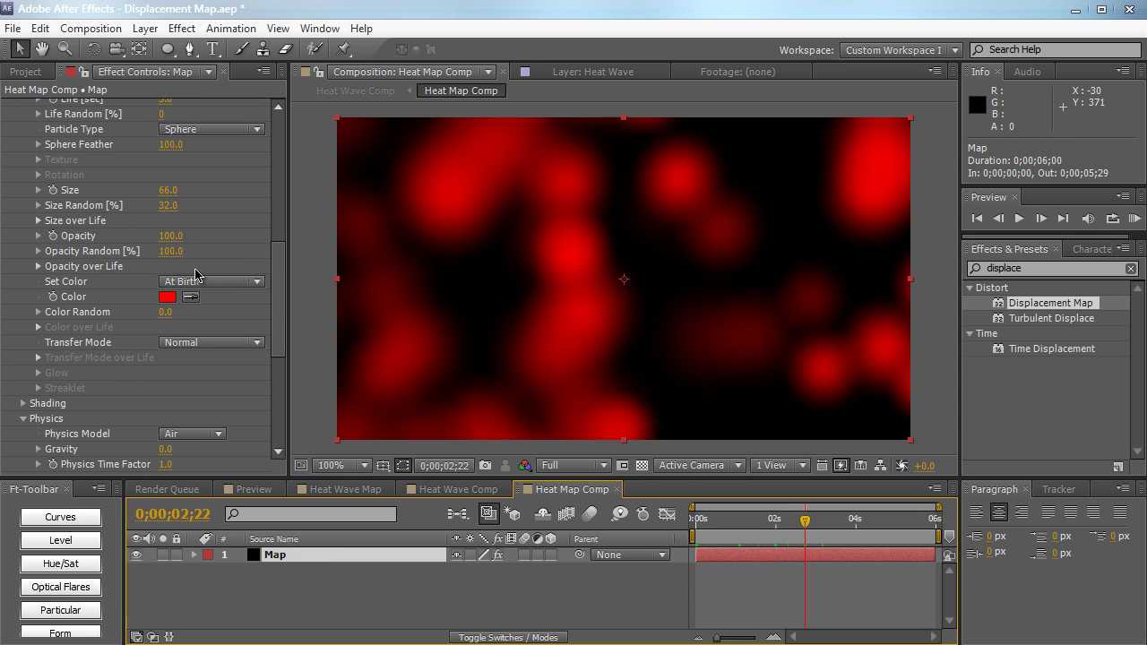
mouse_move(170, 235)
left_mouse_down()
mouse_move(126, 245)
mouse_move(141, 242)
left_mouse_up()
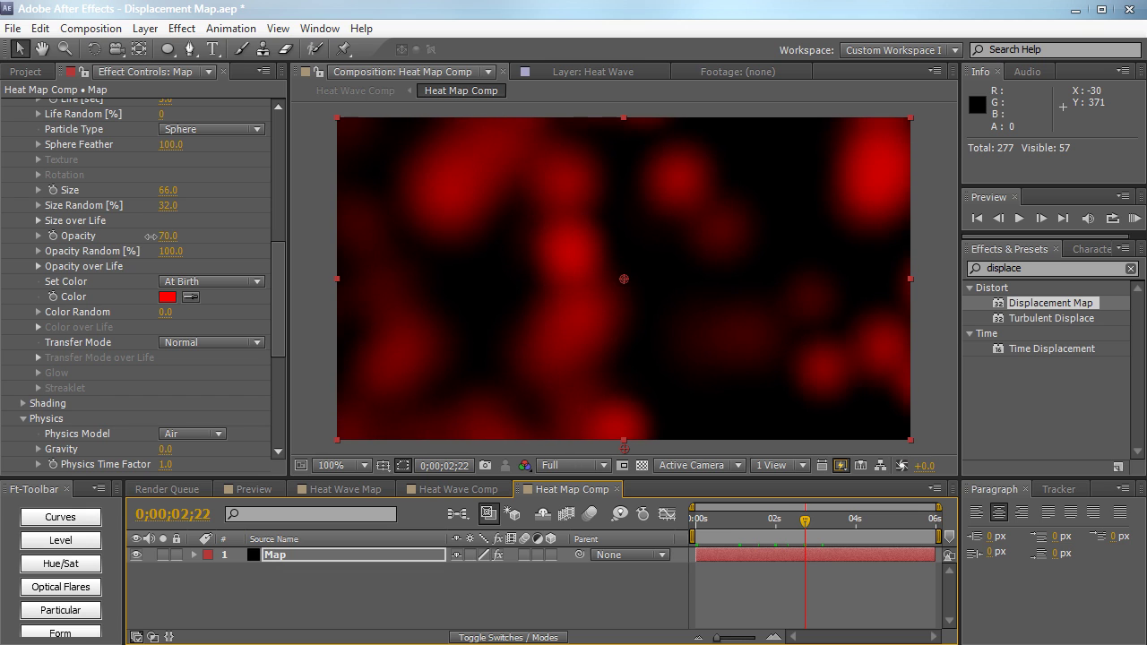
- RAM-preview the Heat Wave Comp to review the heat-wave distortion
left_click(451, 489)
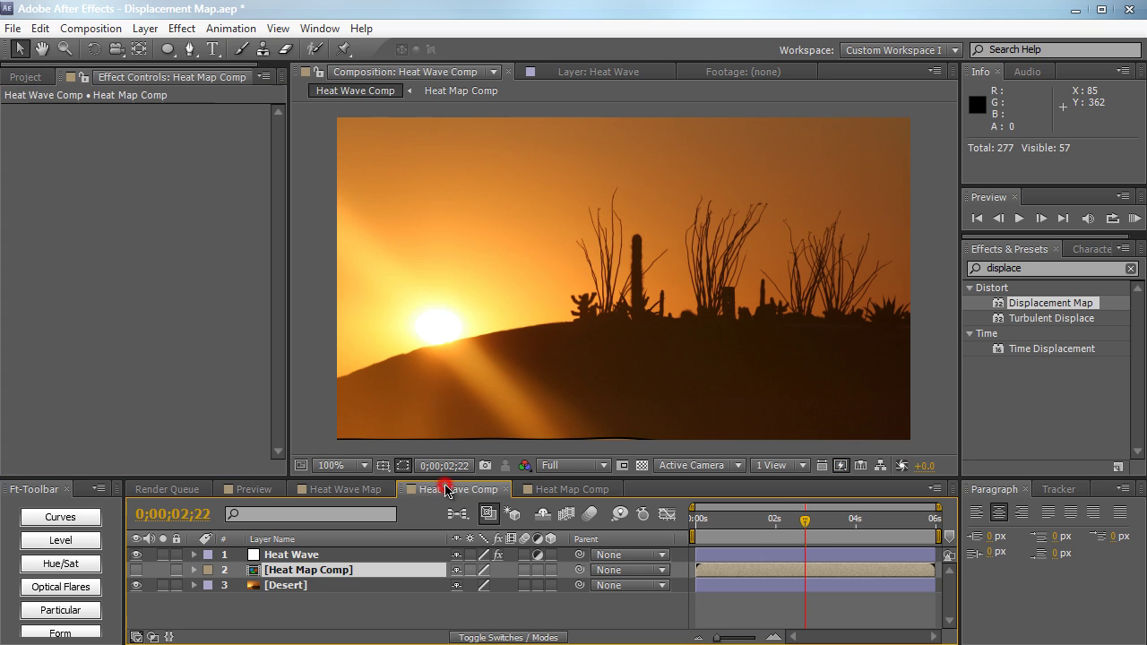
key("KP_0")
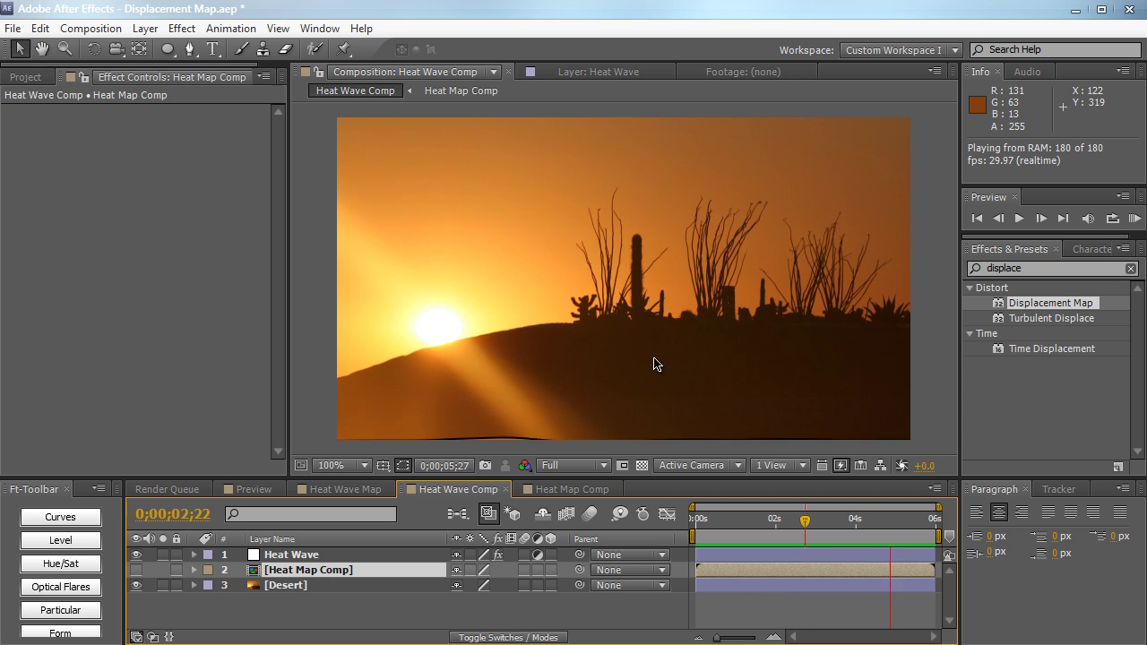
left_click(572, 494)
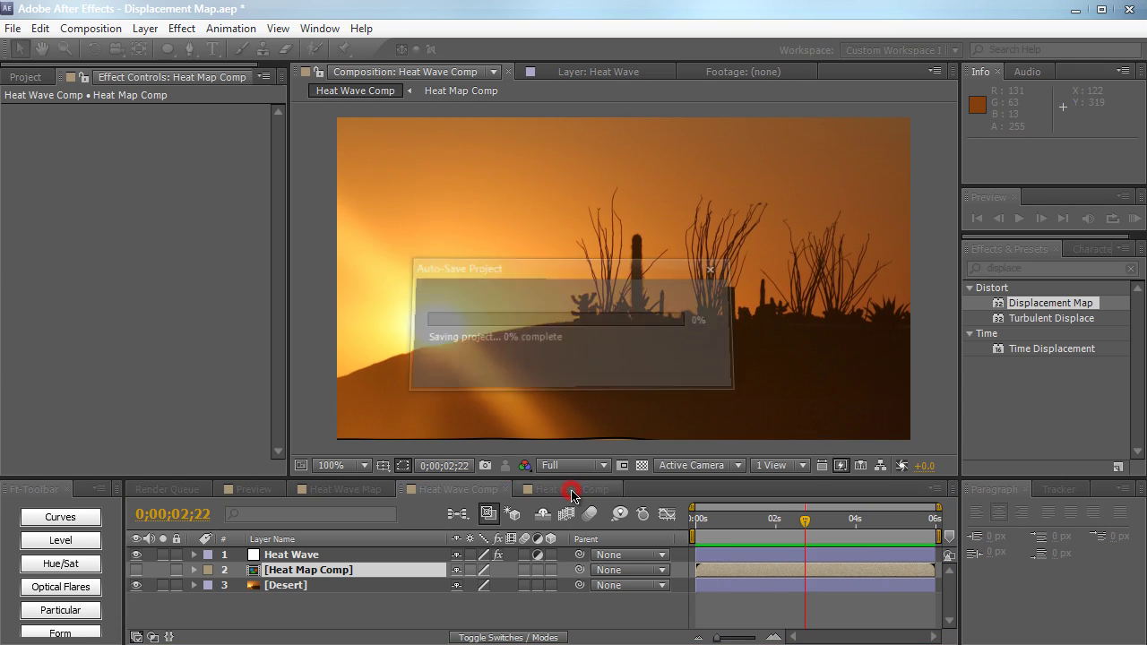
- In the Heat Map Comp, set Particular's Physics > Air > Wind Y to -600
left_click(572, 491)
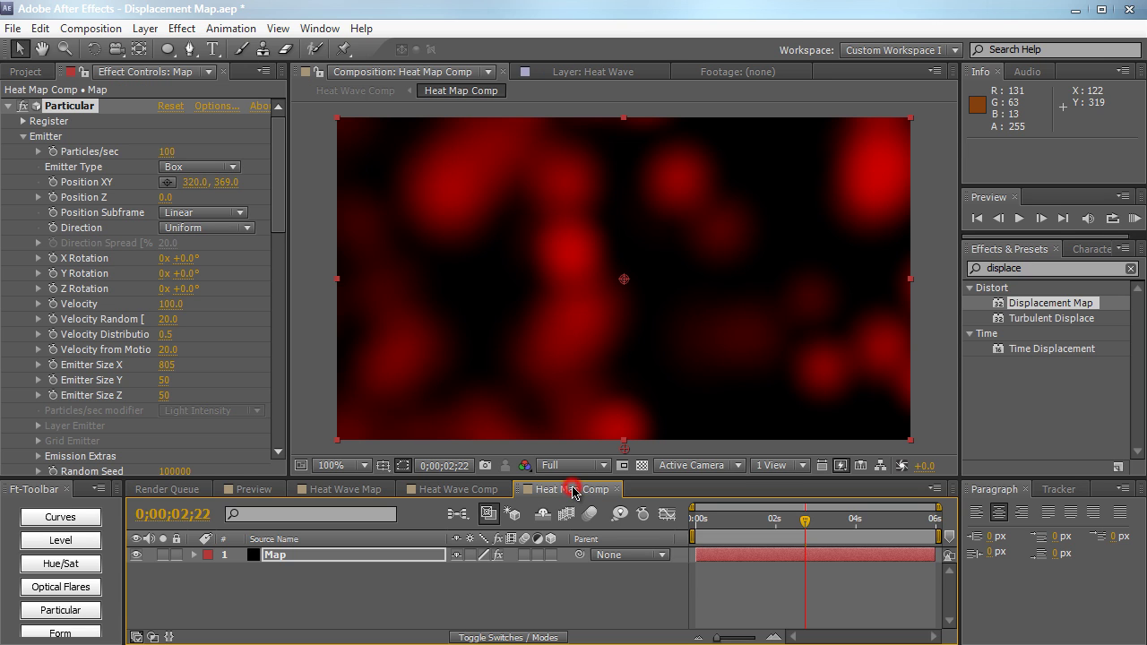
scroll(66, 369, "down", 5)
scroll(65, 369, "down", 5)
scroll(65, 370, "down", 3)
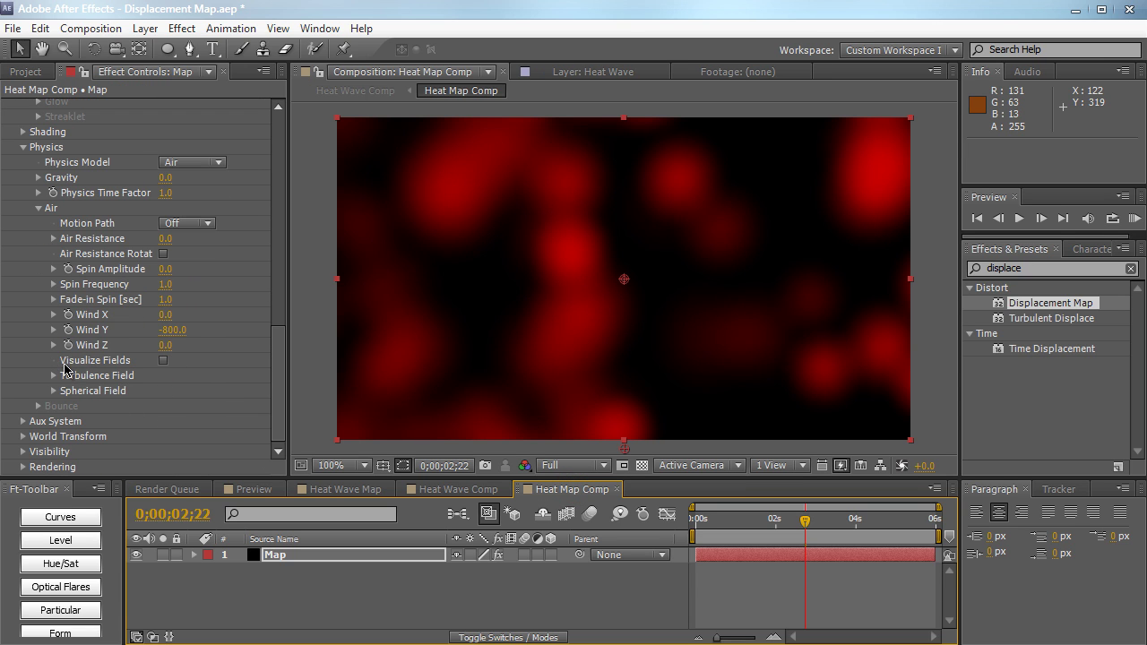
left_click(171, 329)
type("-8")
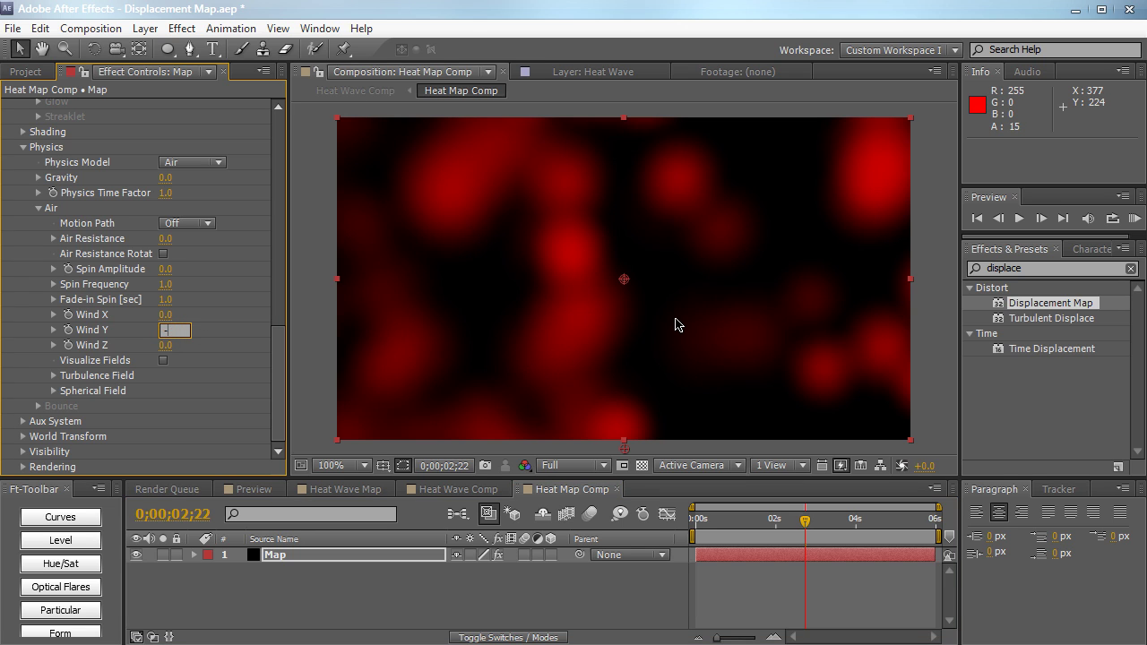
type("600.0")
key("Return")
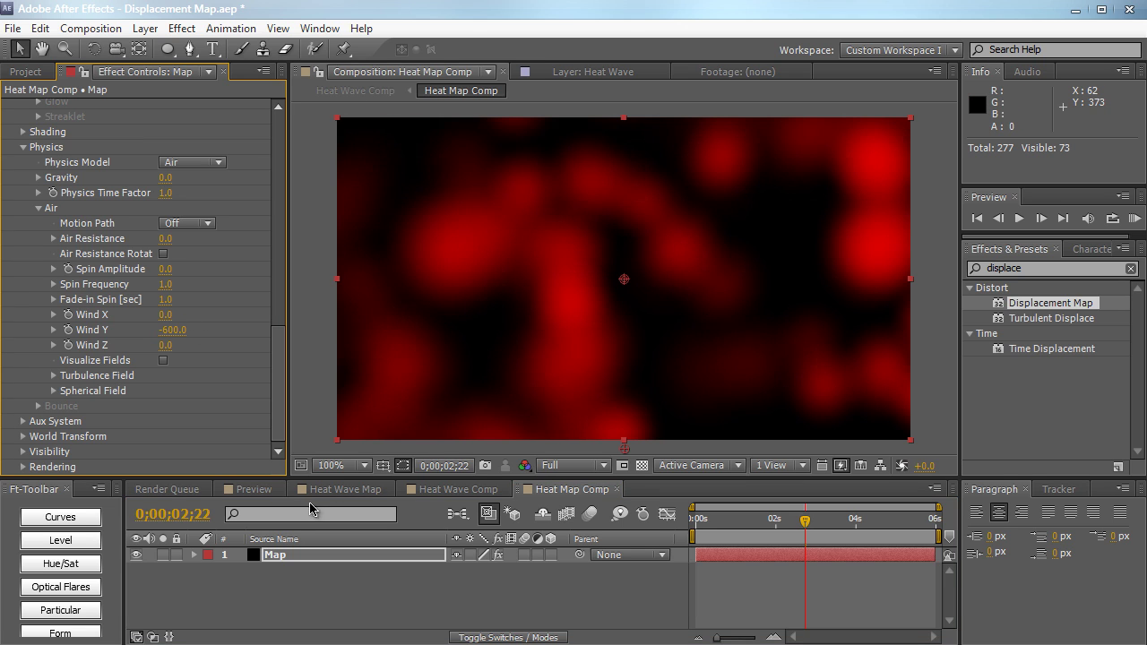
- Scale the Desert layer in Heat Wave Comp to 19.0, 16.0%, scrubbing the timeline to check edges
left_click(436, 488)
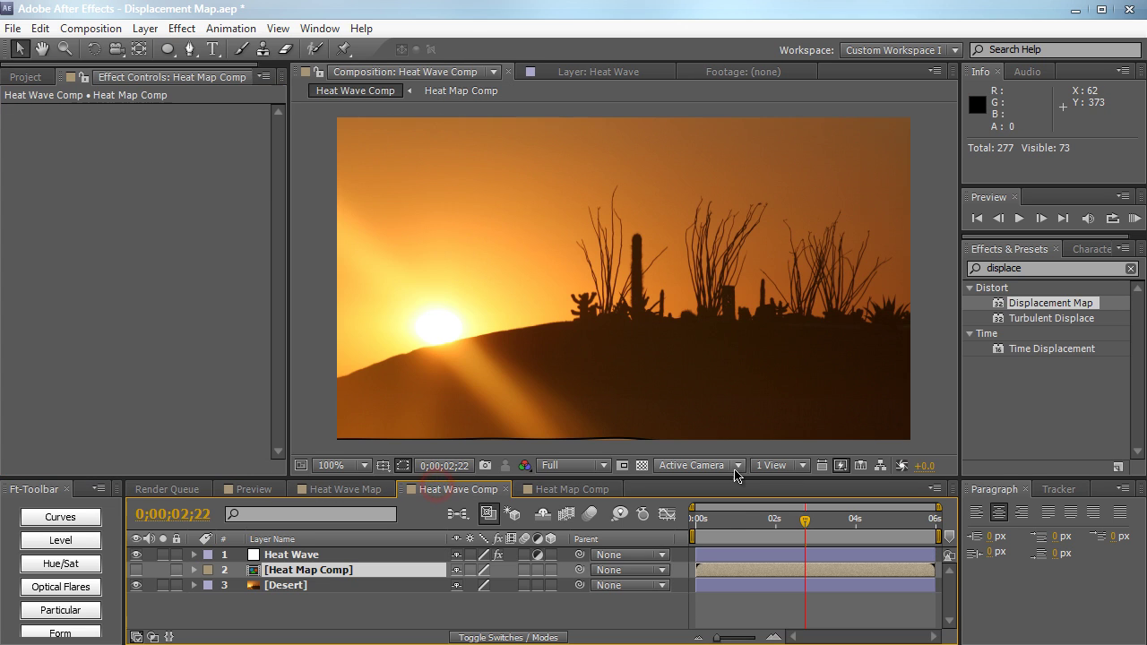
left_click_drag(732, 518, 806, 538)
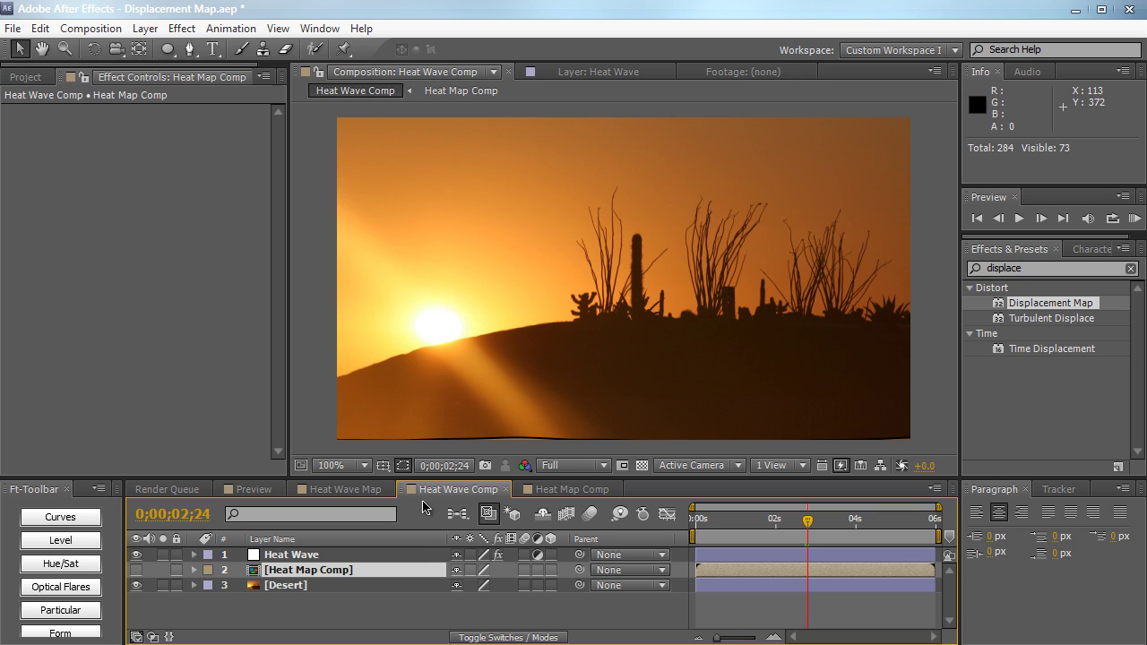
left_click(392, 584)
key("s")
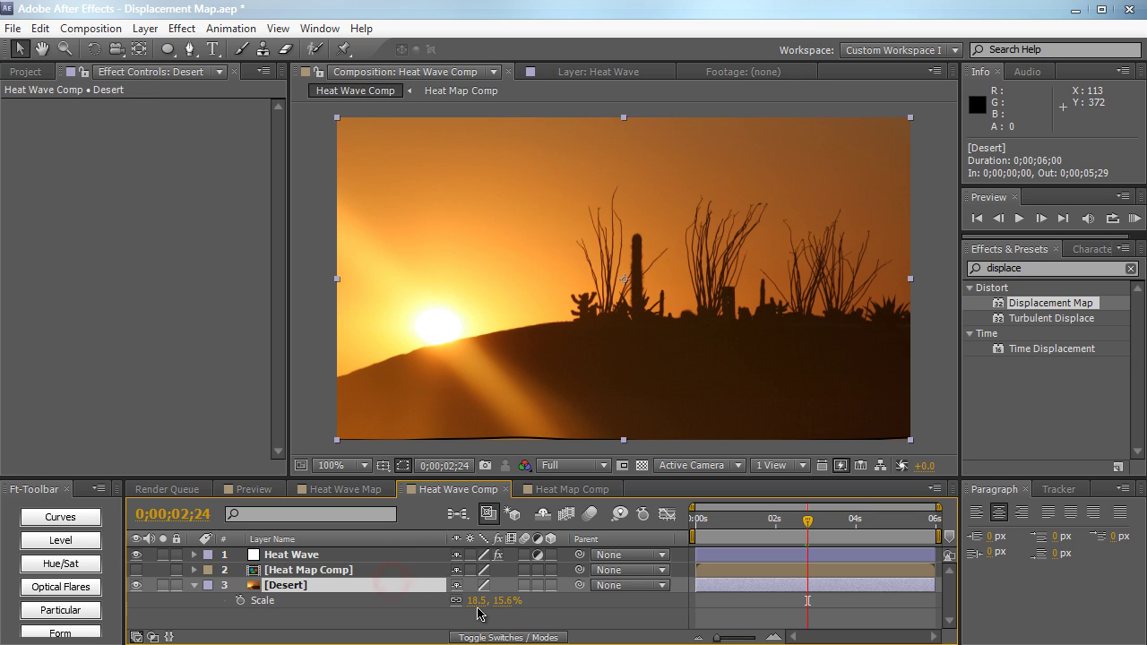
left_click(477, 602)
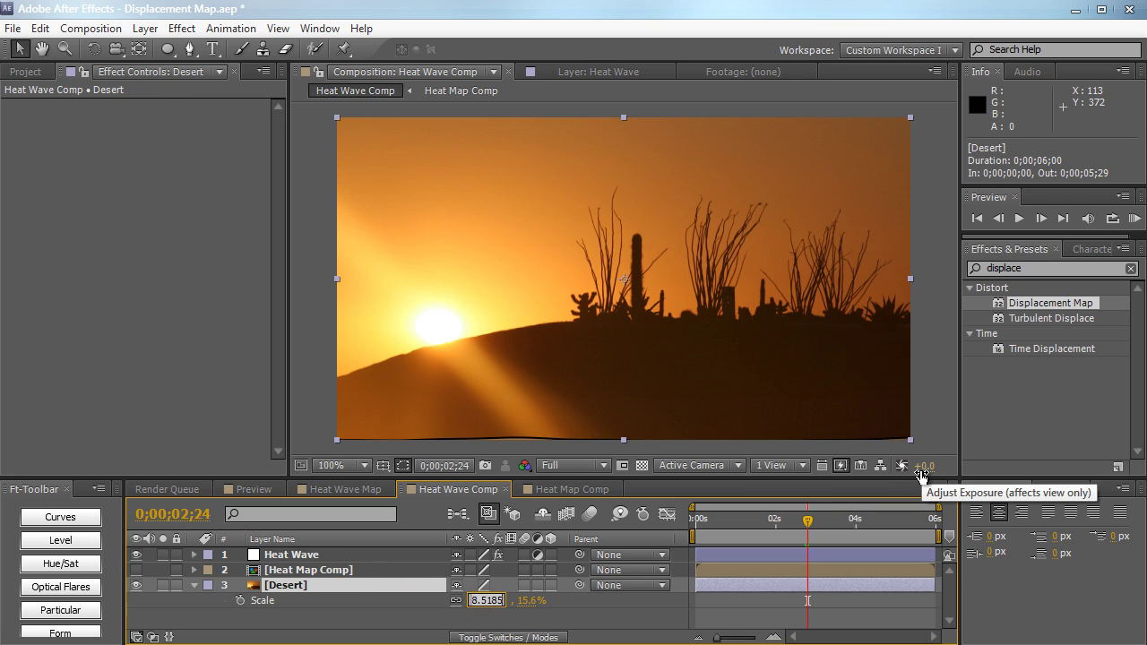
type("19")
key("Return")
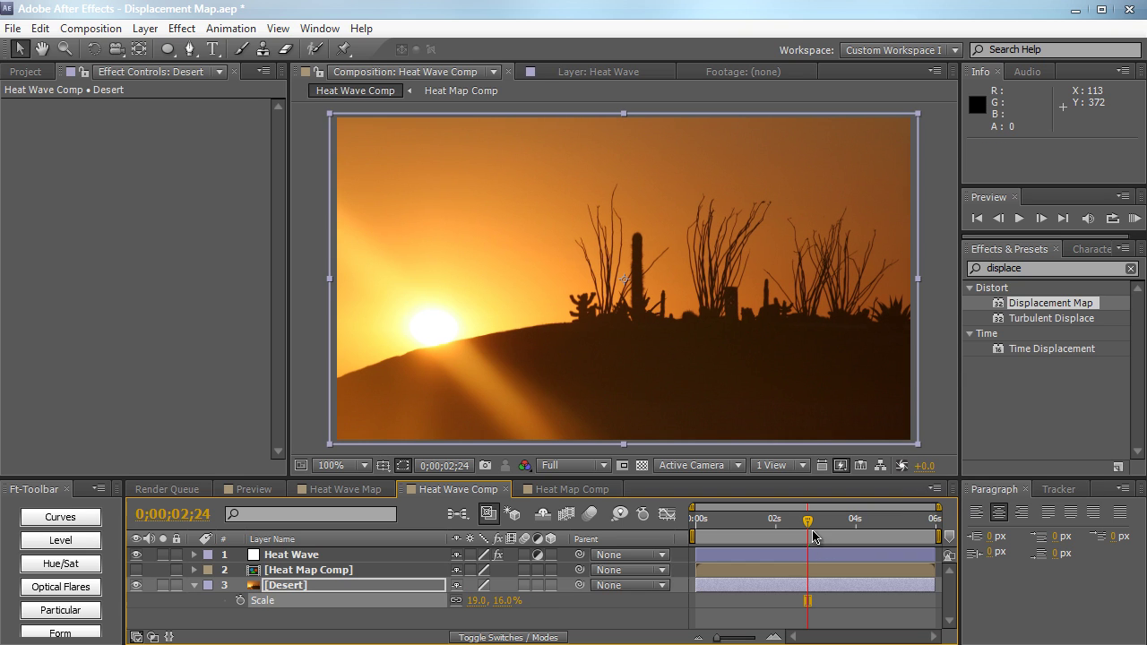
mouse_move(807, 524)
left_mouse_down()
mouse_move(696, 524)
mouse_move(824, 524)
left_mouse_up()
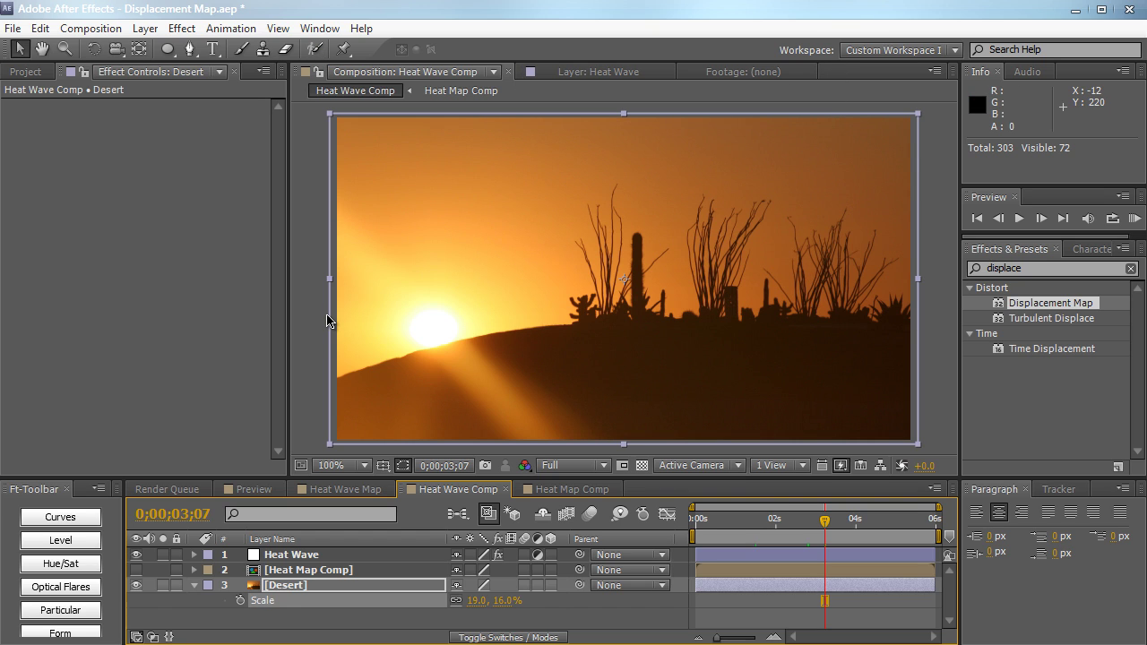
left_click(744, 522)
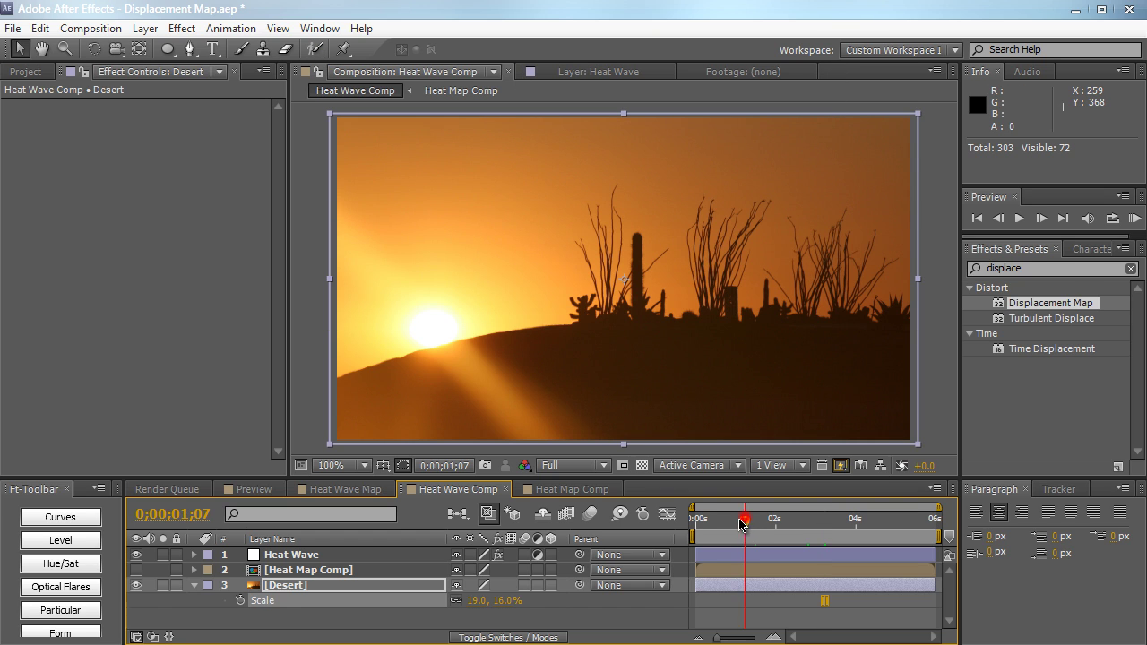
left_click_drag(741, 525, 800, 521)
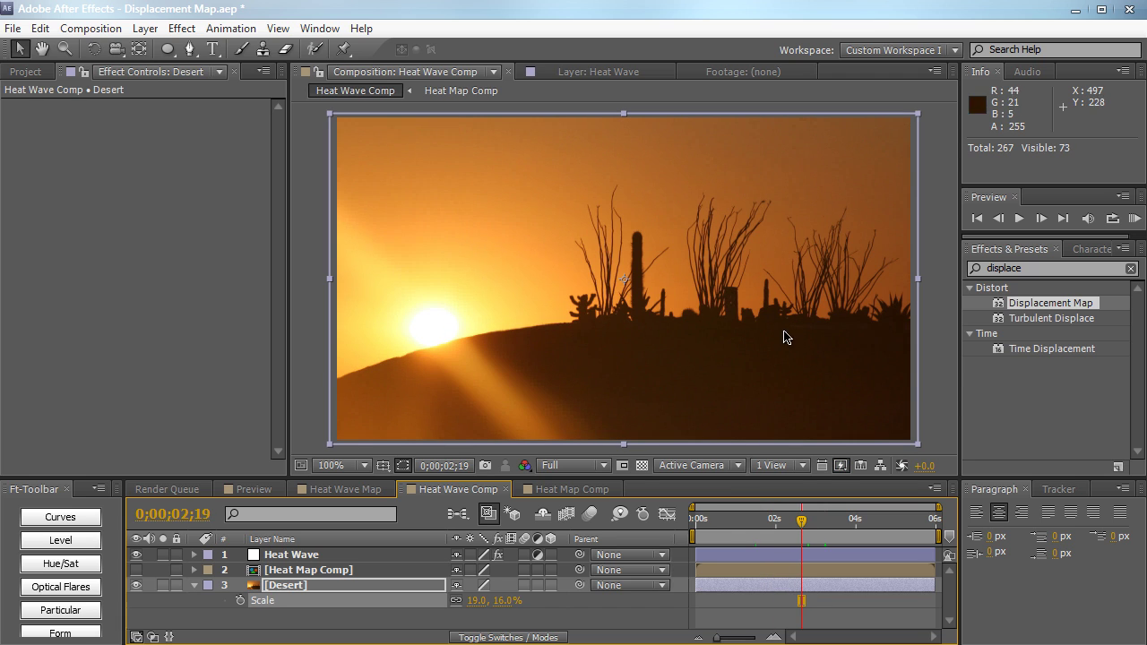
left_click_drag(781, 523, 703, 538)
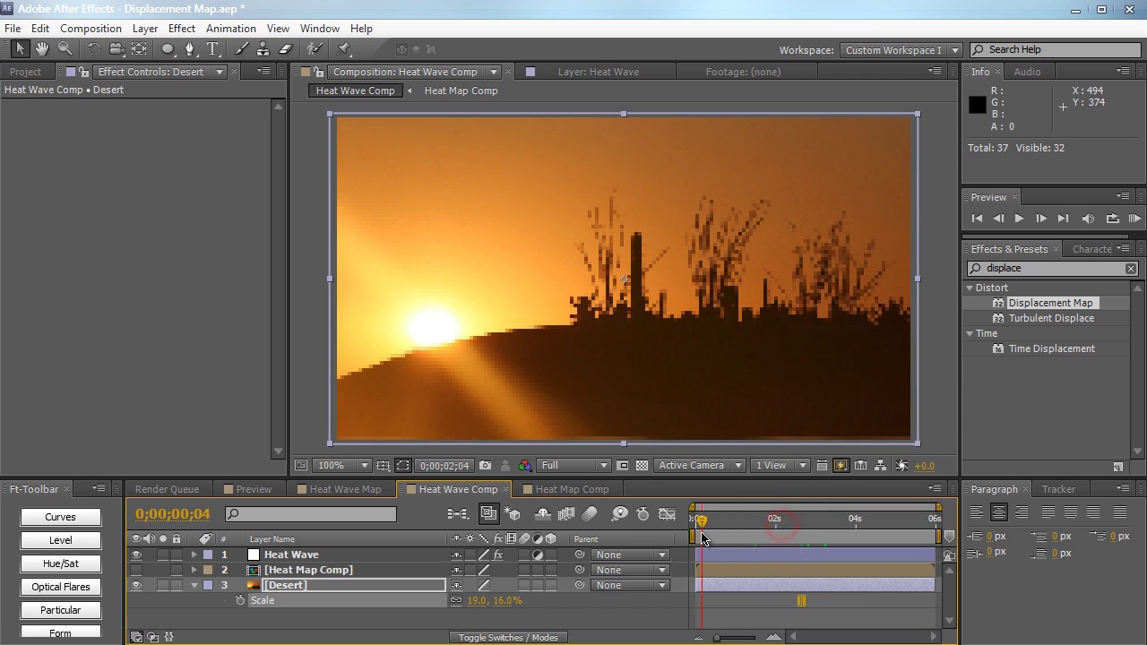
key("space")
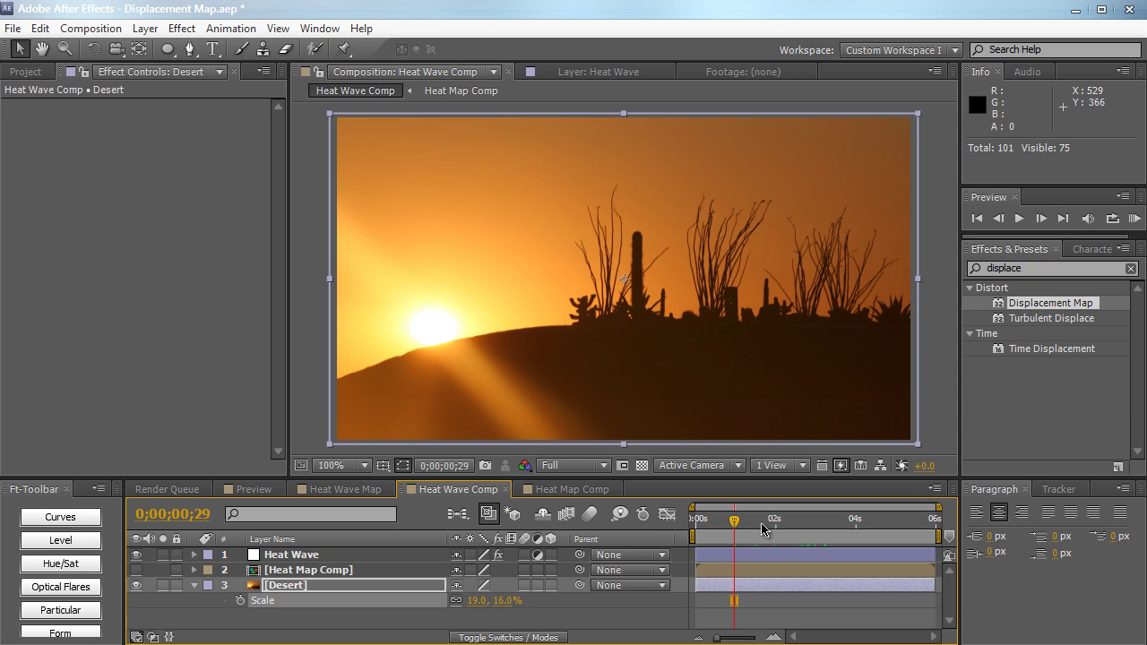
left_click_drag(734, 519, 785, 520)
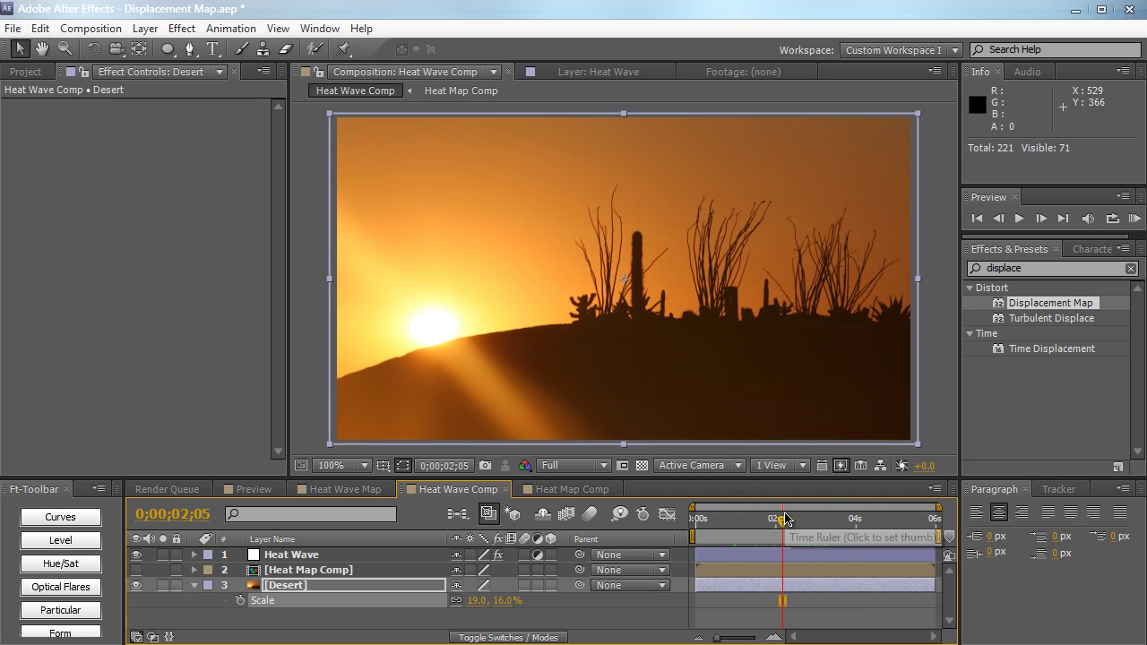
mouse_move(777, 520)
left_mouse_down()
mouse_move(706, 523)
mouse_move(822, 522)
left_mouse_up()
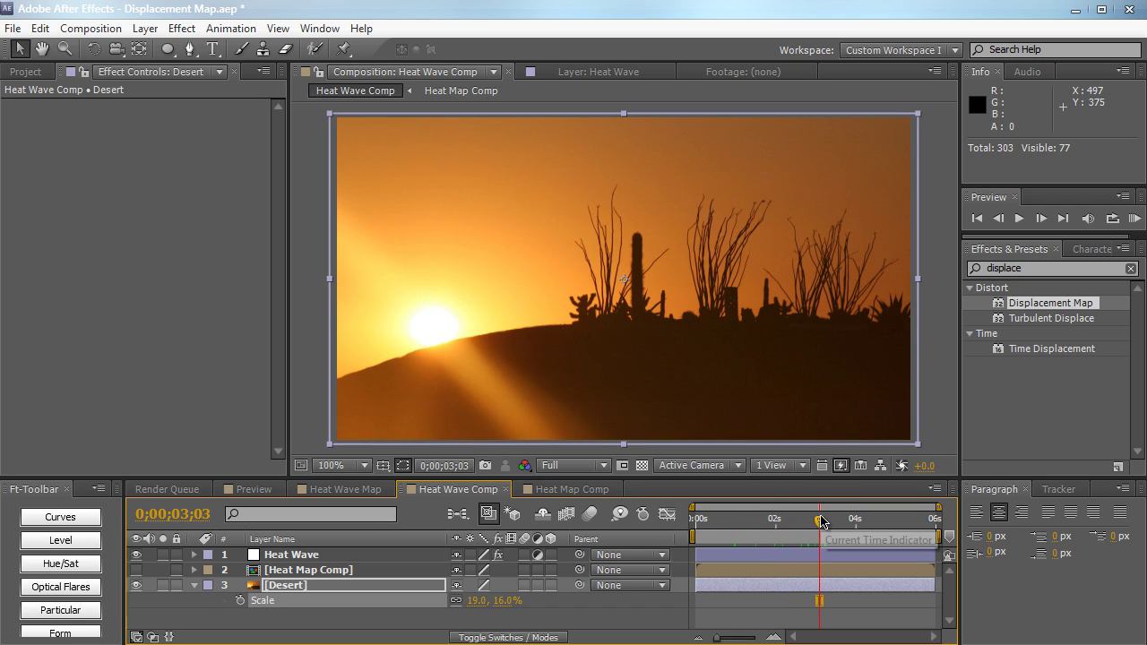